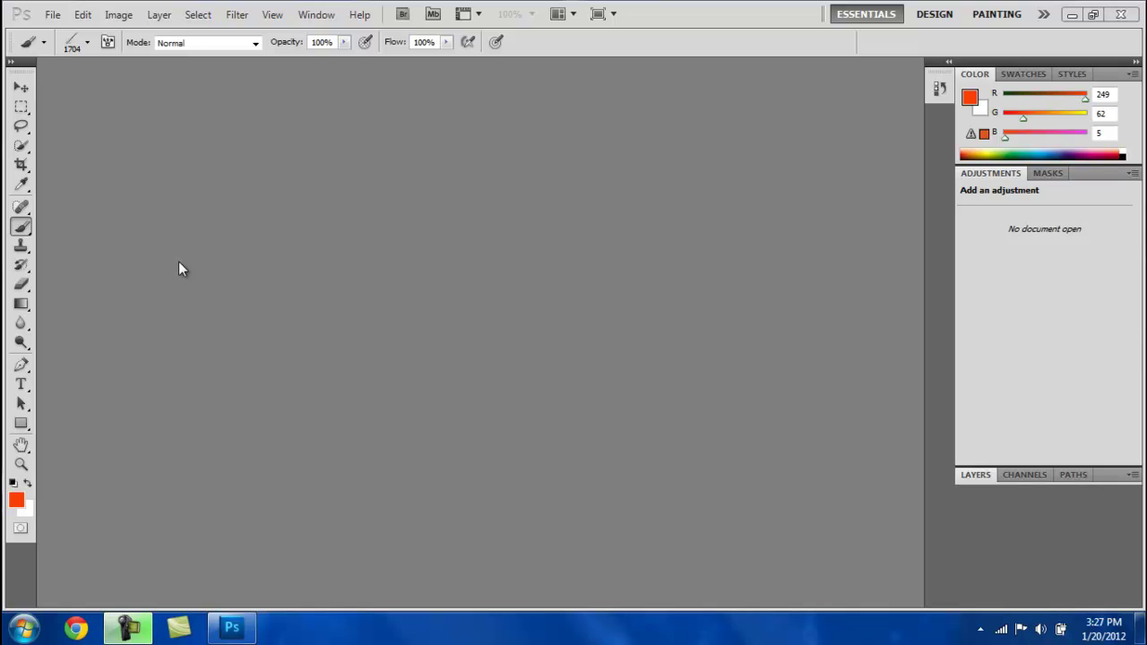
# Open Desktop Background.jpg and add an empty Layer 1 above its Background layer.
pyautogui.click(36, 14)
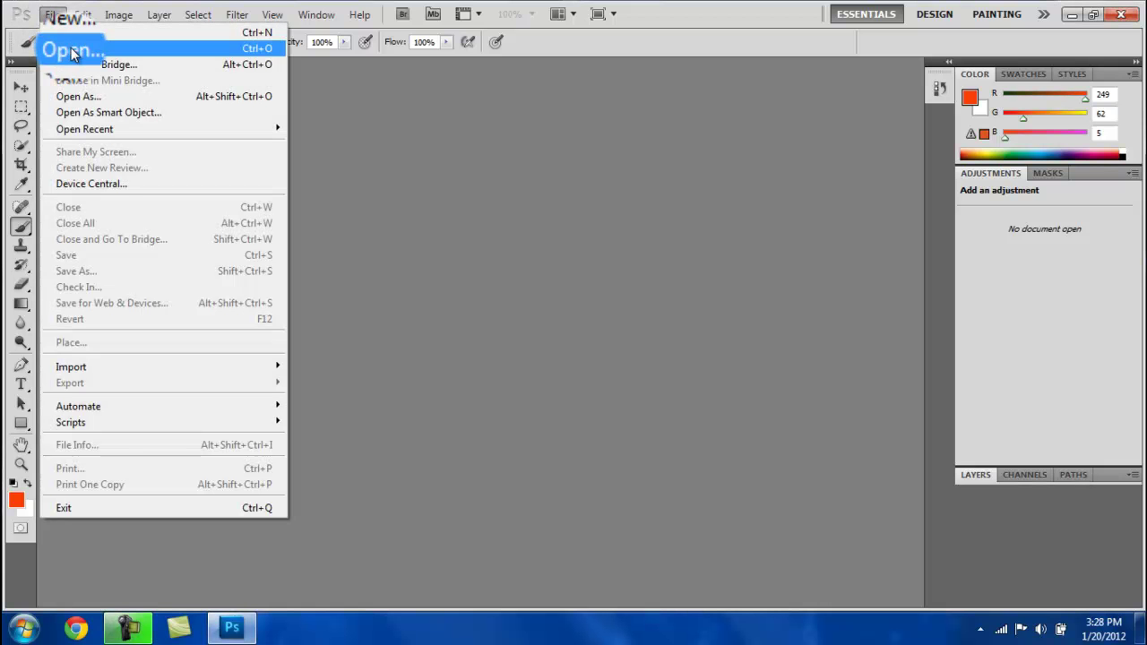
pyautogui.click(73, 52)
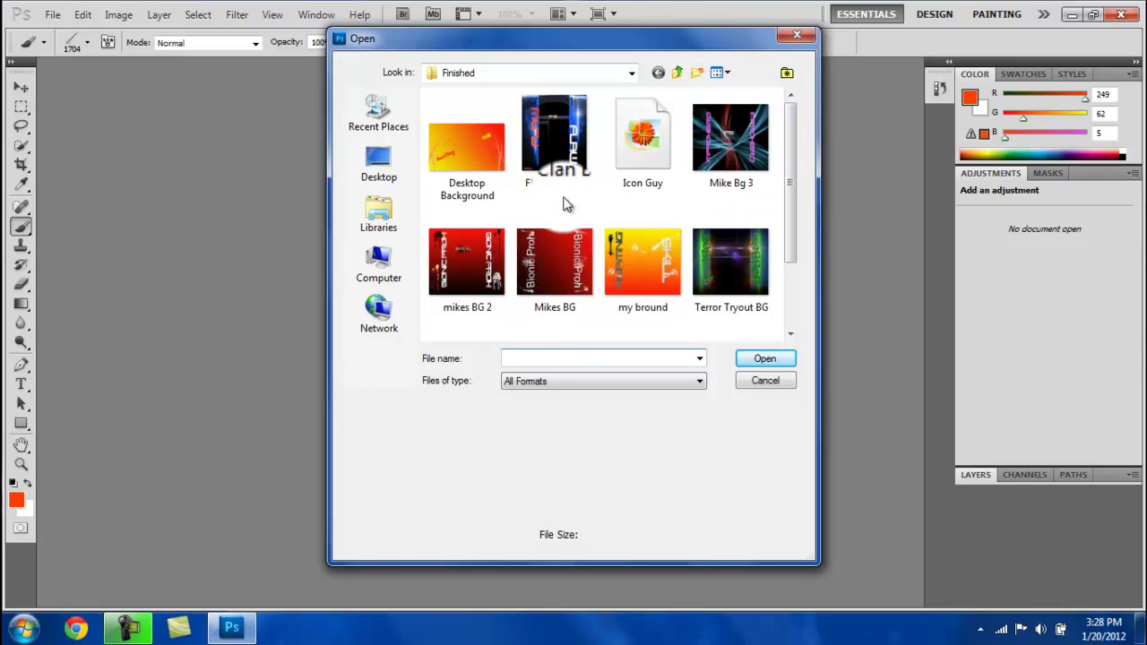
pyautogui.click(472, 132)
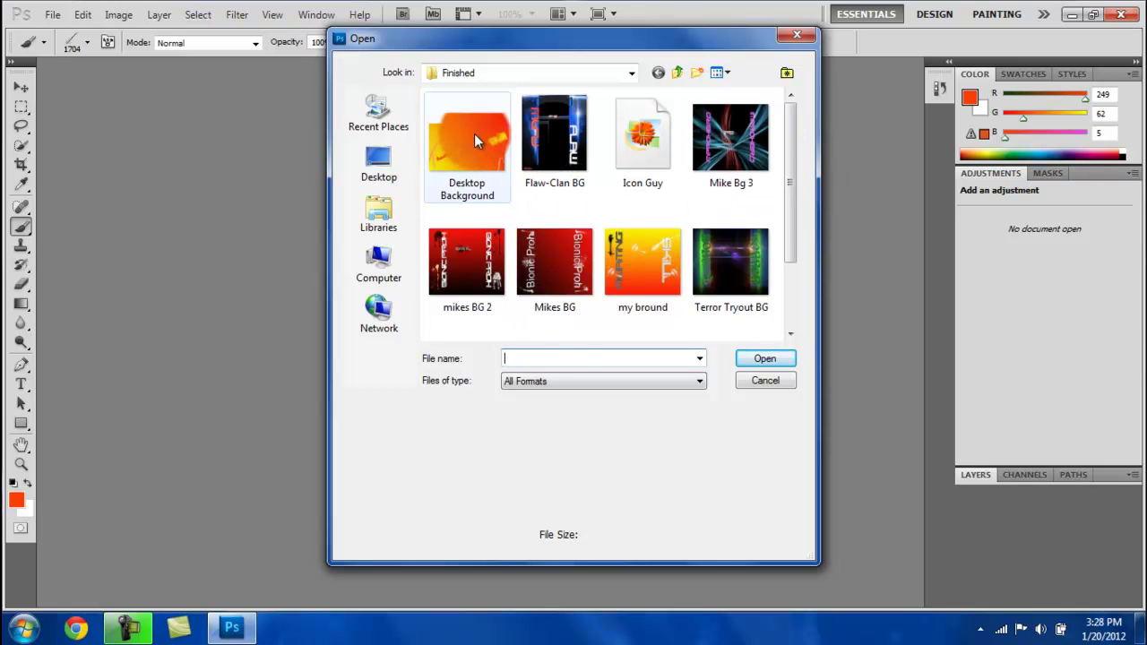
pyautogui.click(764, 363)
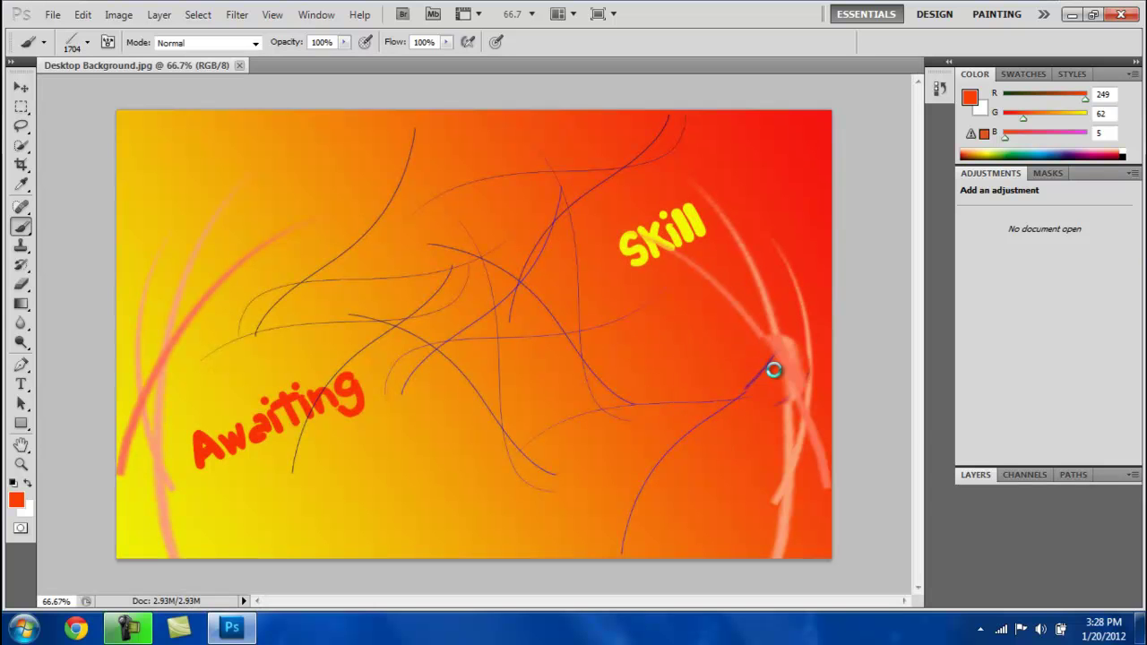
pyautogui.click(974, 475)
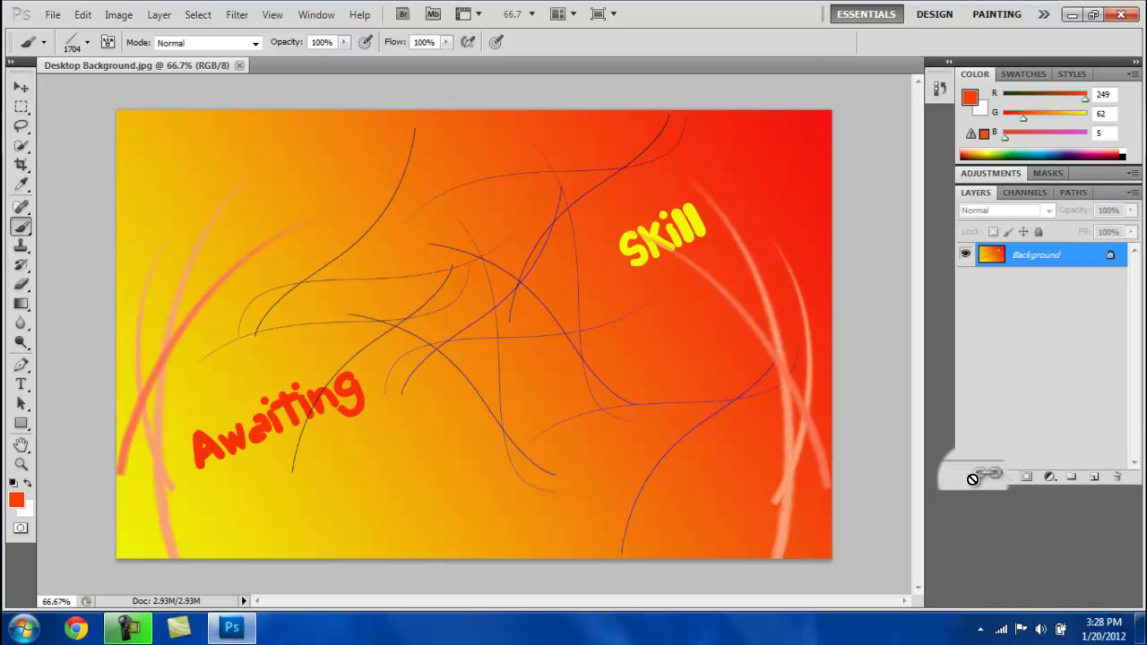
pyautogui.click(1094, 481)
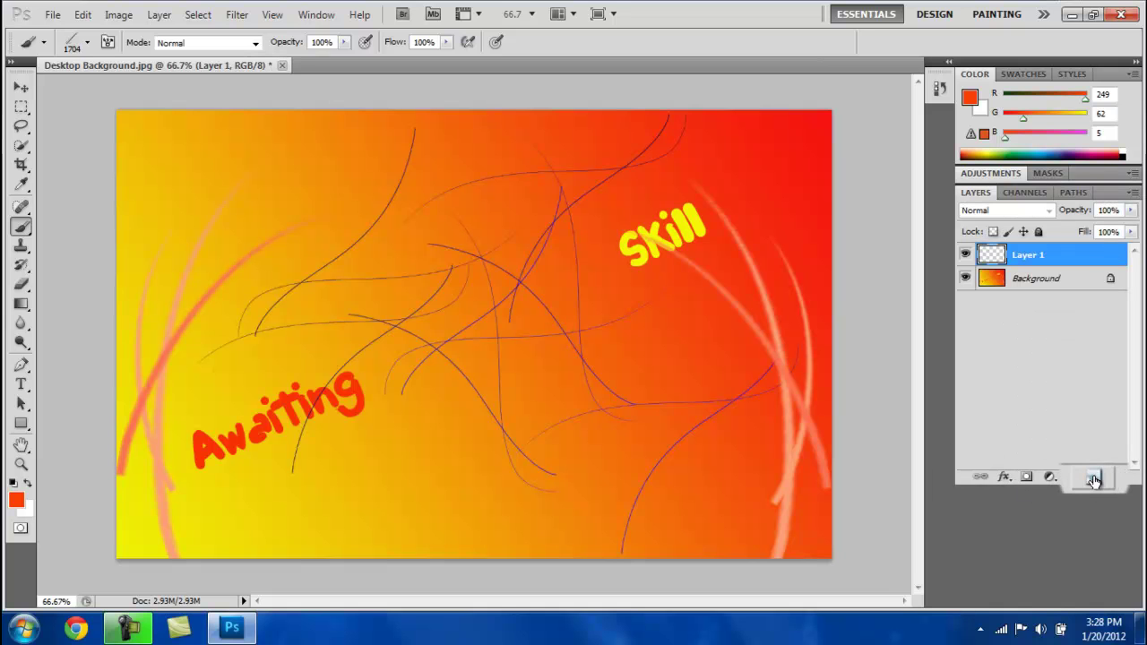
# Switch to the Brush tool using bubble-line preset 1349 resized to 411 px.
pyautogui.click(28, 248)
pyautogui.click(22, 283)
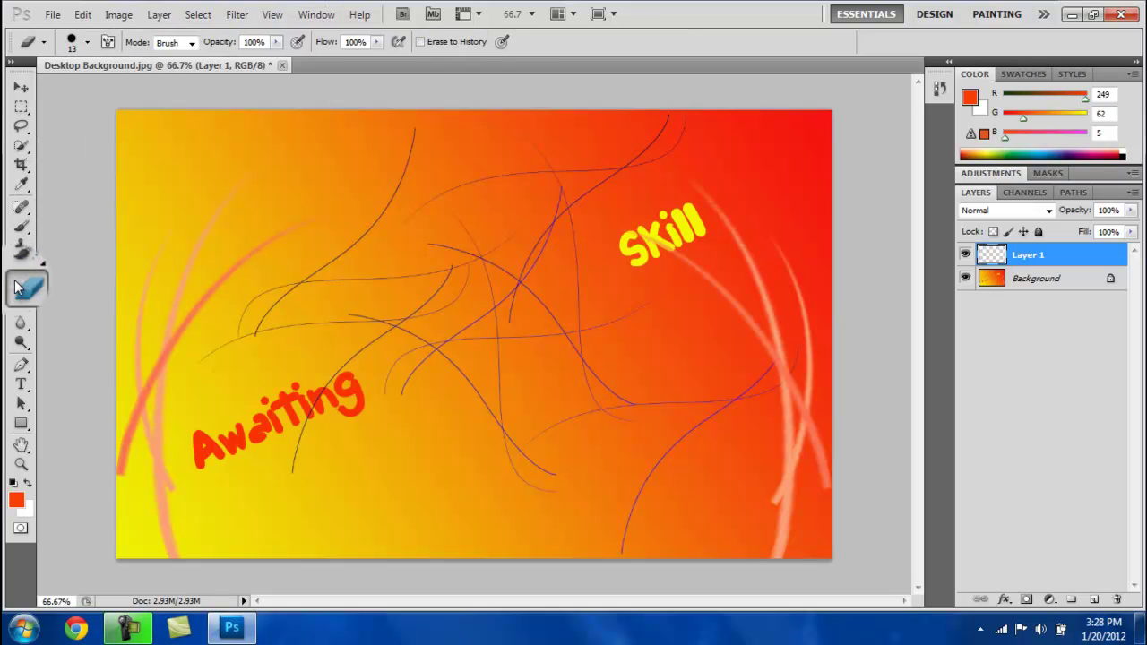
pyautogui.click(25, 235)
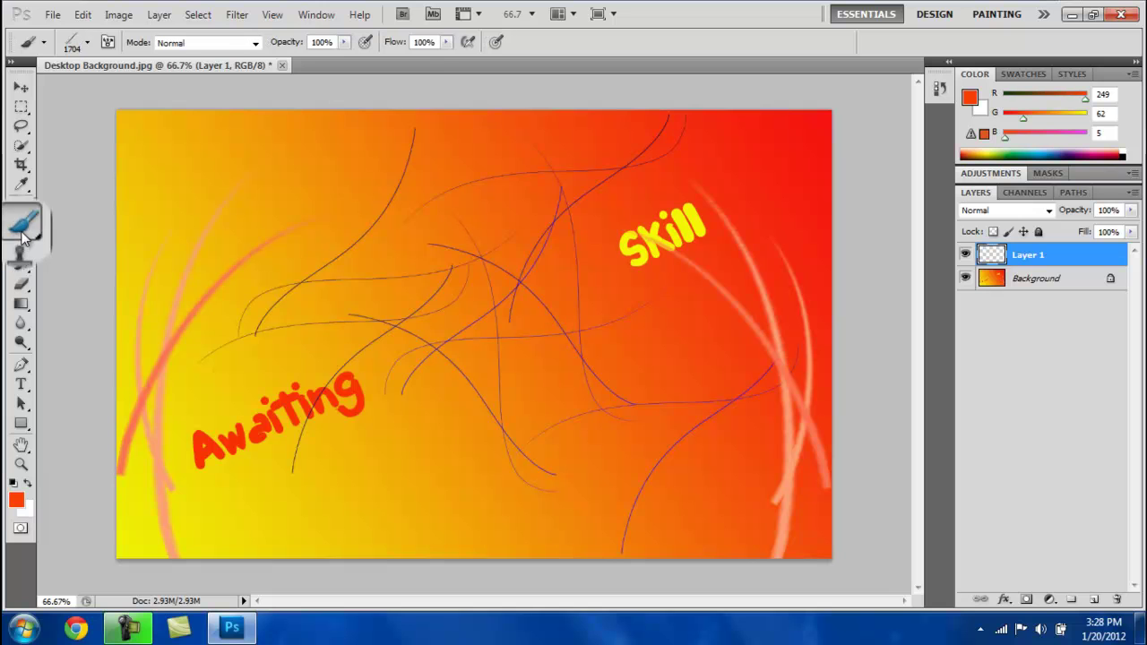
pyautogui.click(87, 42)
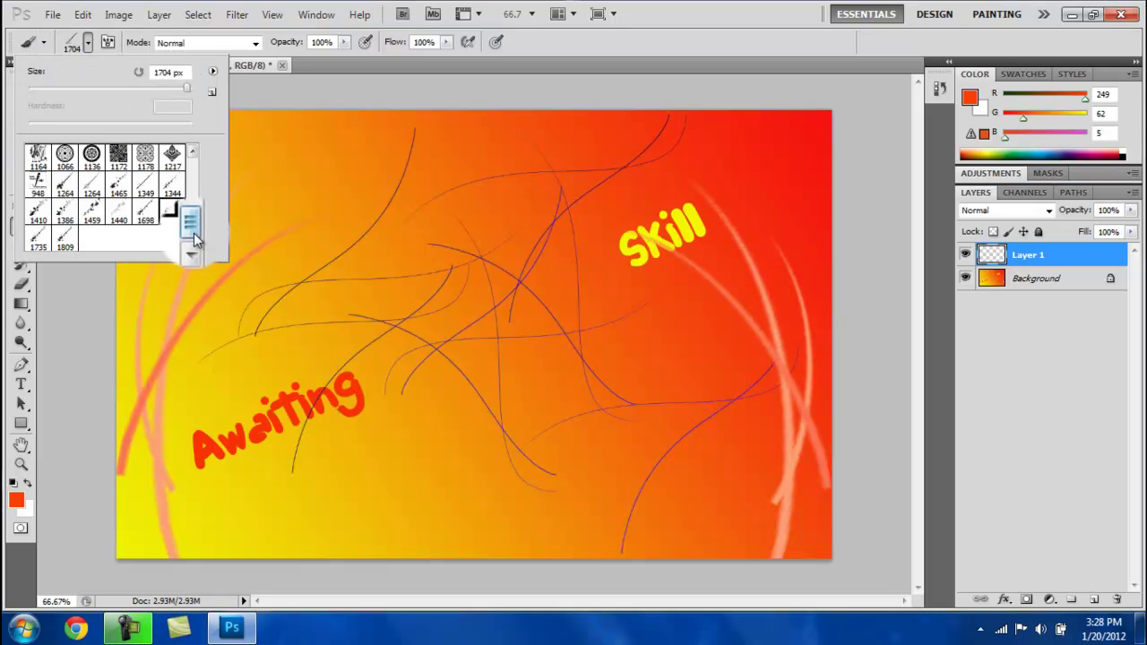
pyautogui.moveTo(194, 232)
pyautogui.mouseDown()
pyautogui.moveTo(194, 171)
pyautogui.moveTo(195, 235)
pyautogui.mouseUp()
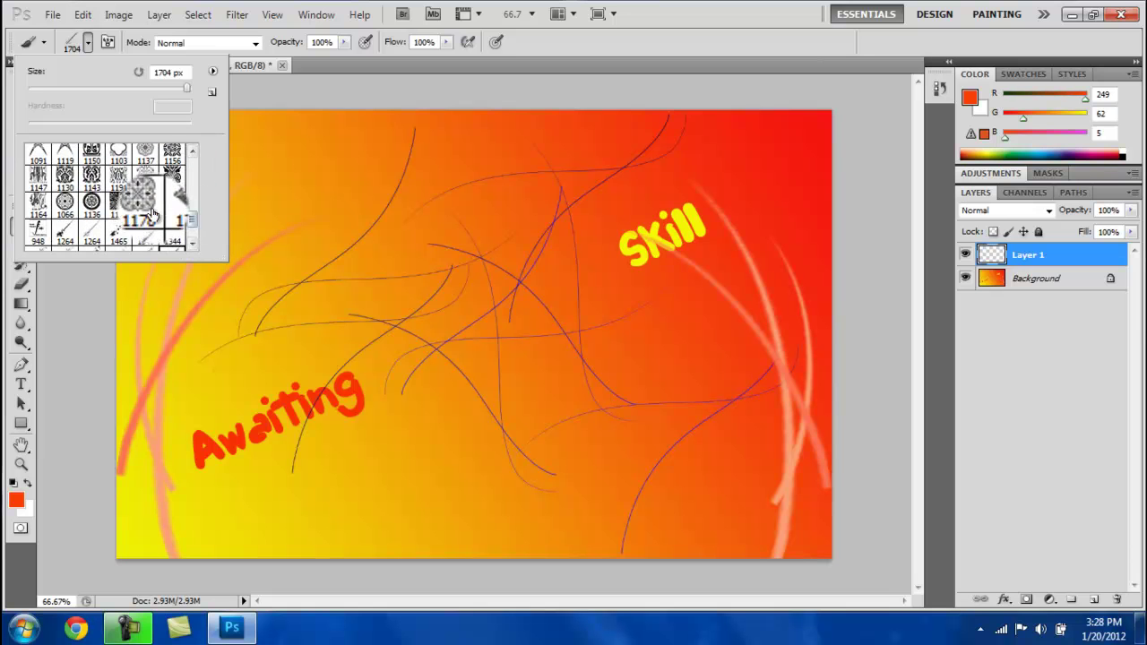
pyautogui.click(145, 234)
pyautogui.click(179, 74)
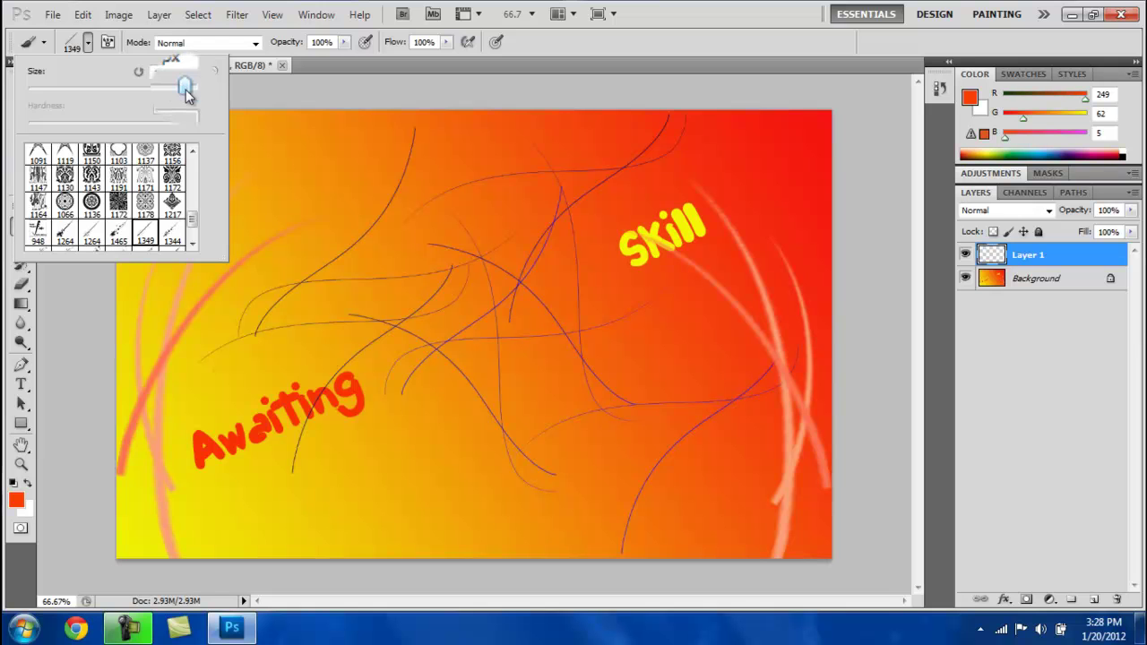
pyautogui.moveTo(186, 95)
pyautogui.mouseDown()
pyautogui.moveTo(139, 94)
pyautogui.moveTo(165, 97)
pyautogui.mouseUp()
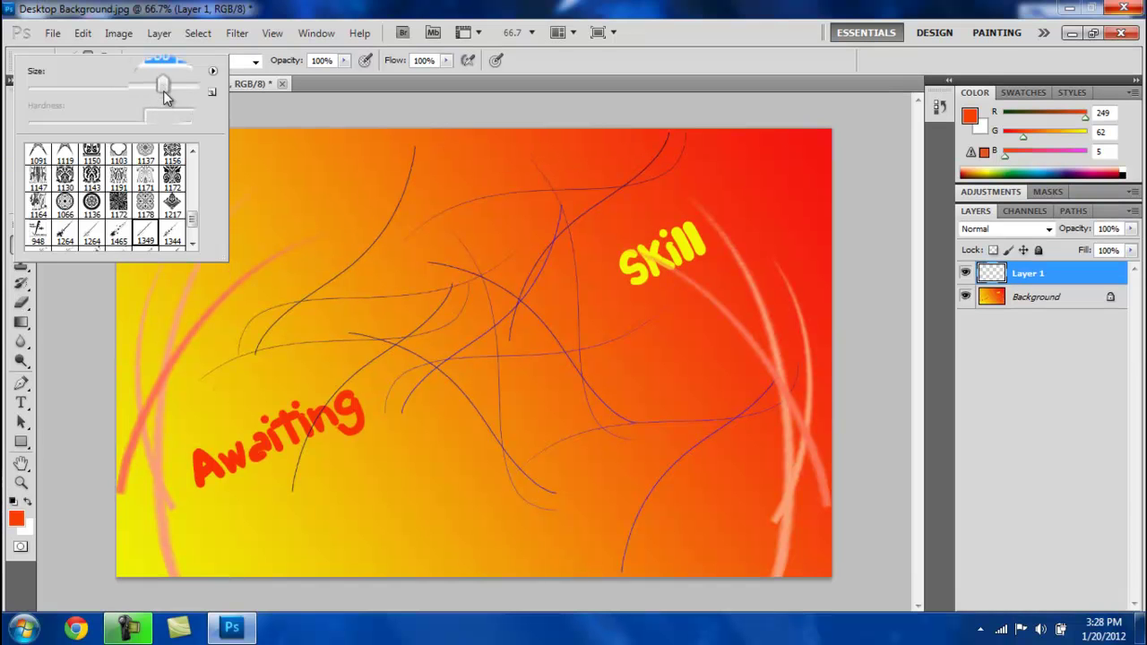
pyautogui.press('Return')
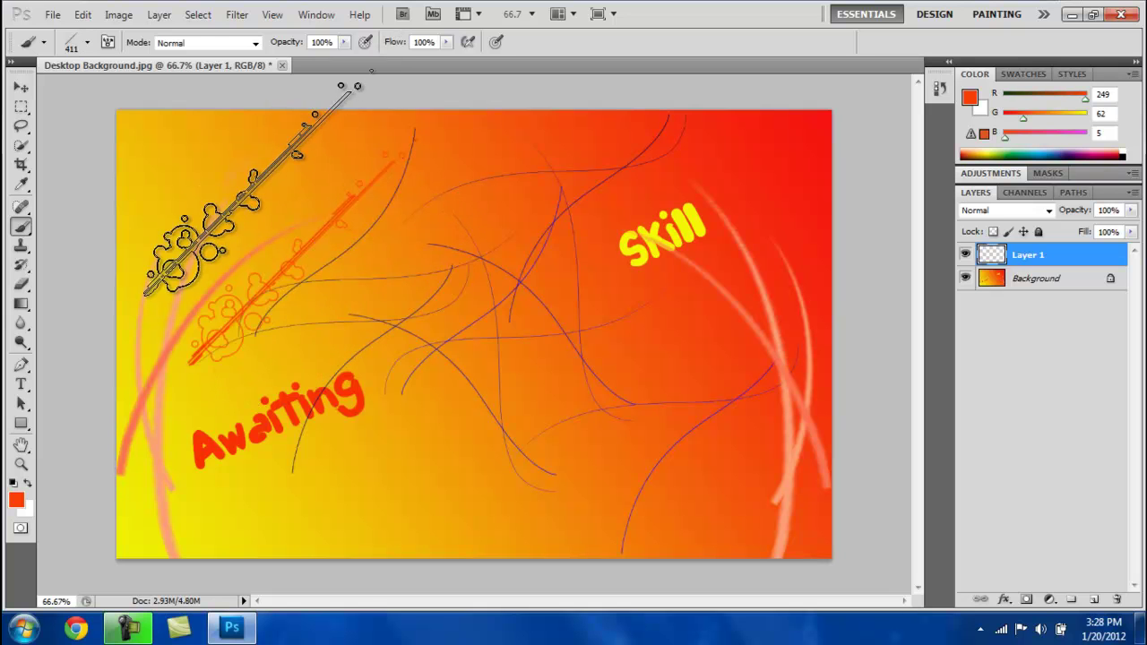
# Stamp an orange bubble line at upper left, then blue (054af9) ones over Skill and lower right.
pyautogui.click(213, 215)
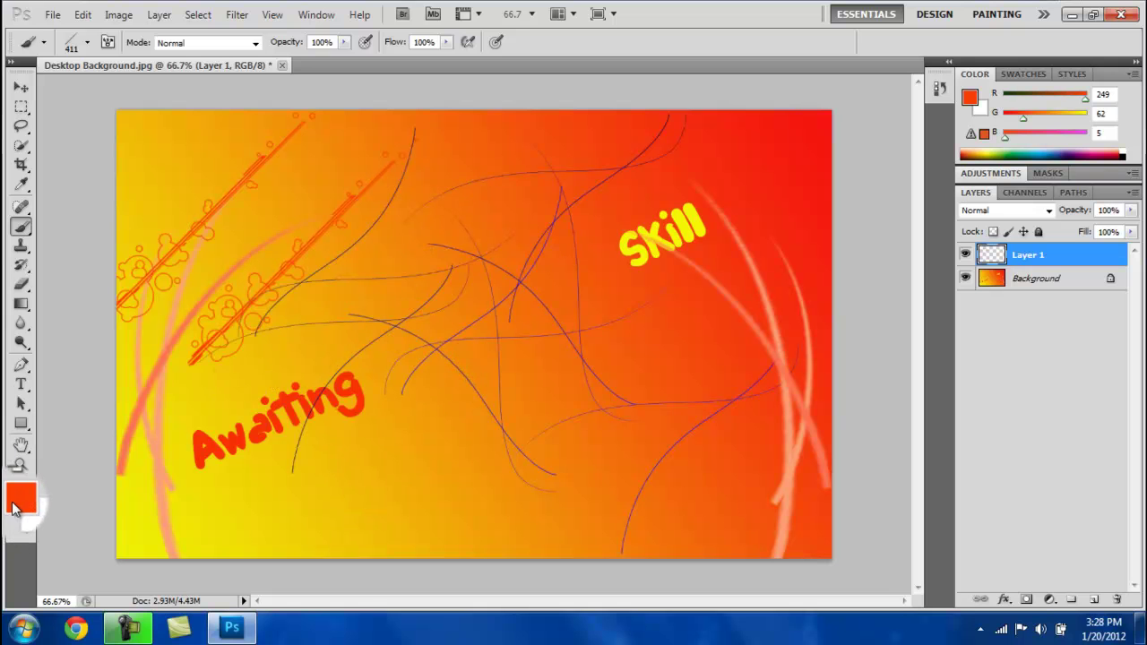
pyautogui.click(16, 506)
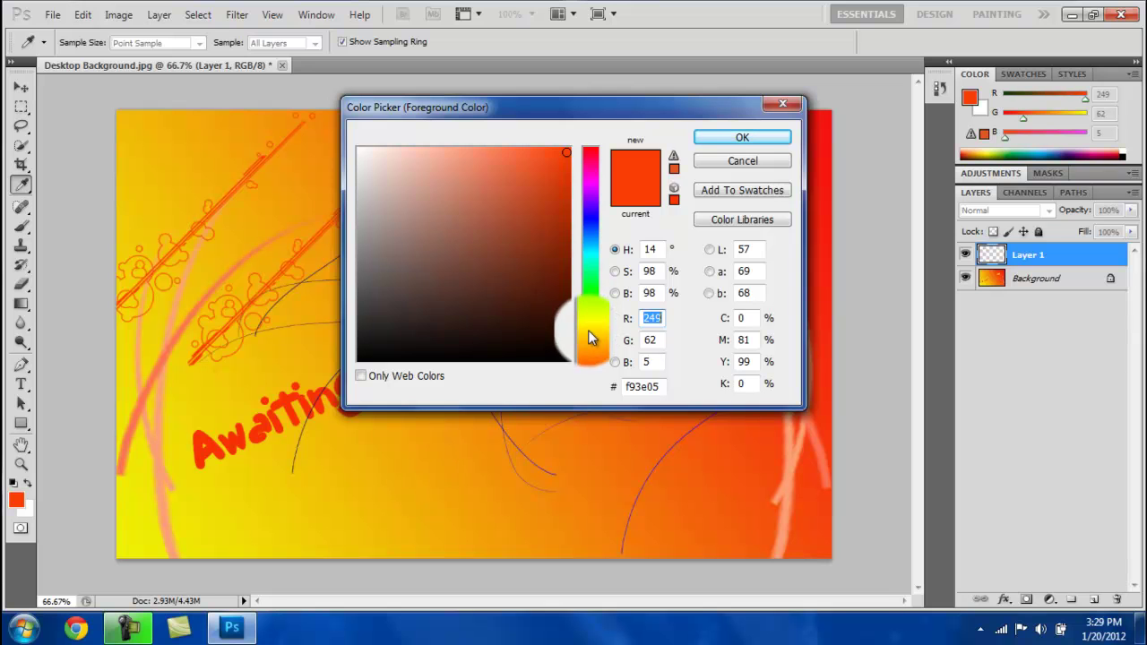
pyautogui.click(587, 329)
pyautogui.click(588, 296)
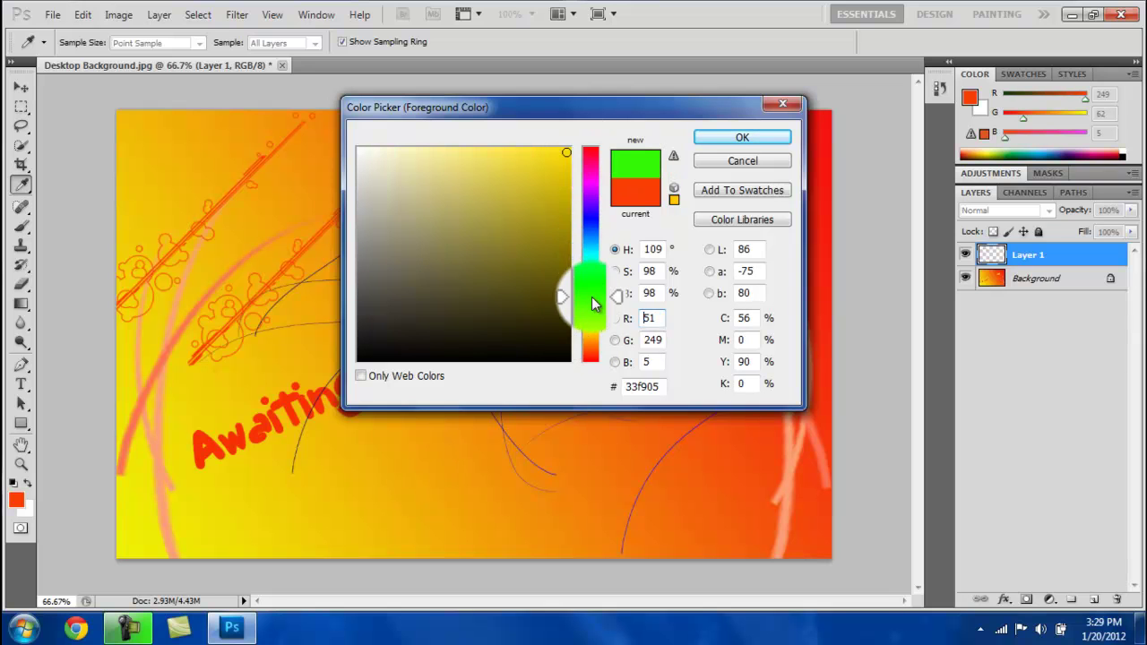
pyautogui.click(590, 230)
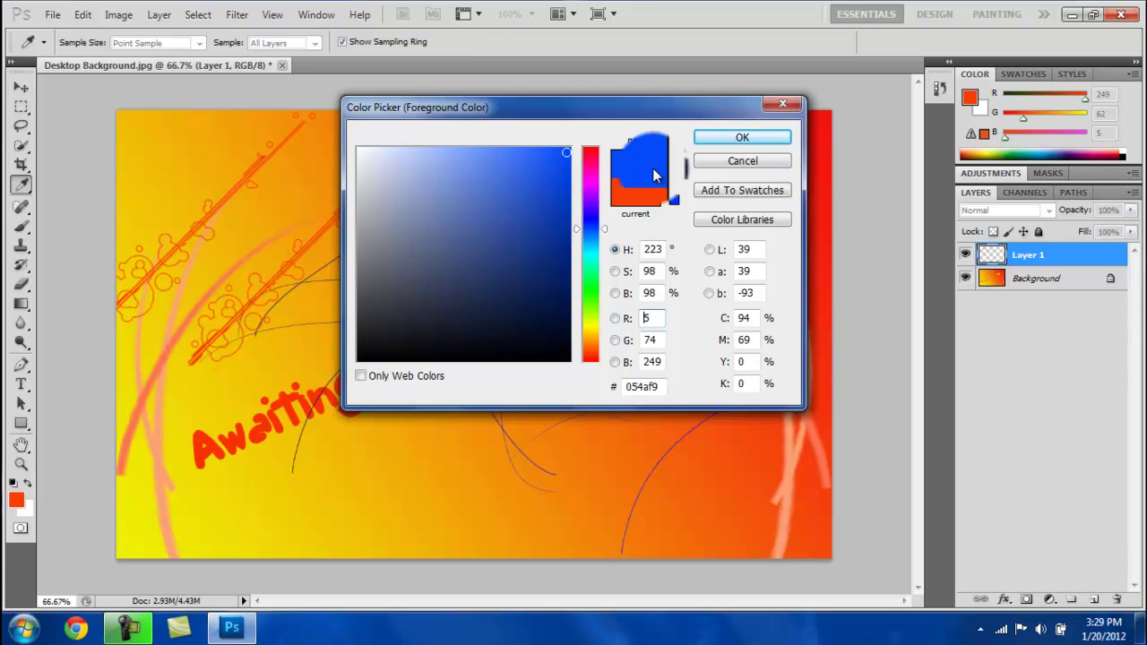
pyautogui.click(720, 142)
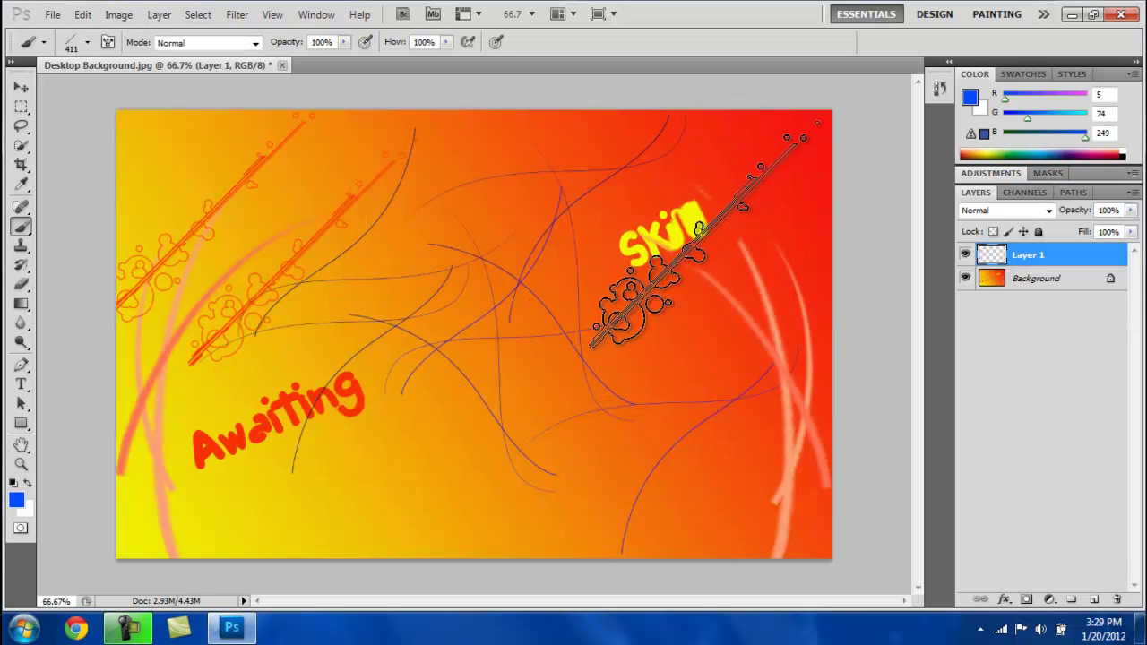
pyautogui.click(702, 236)
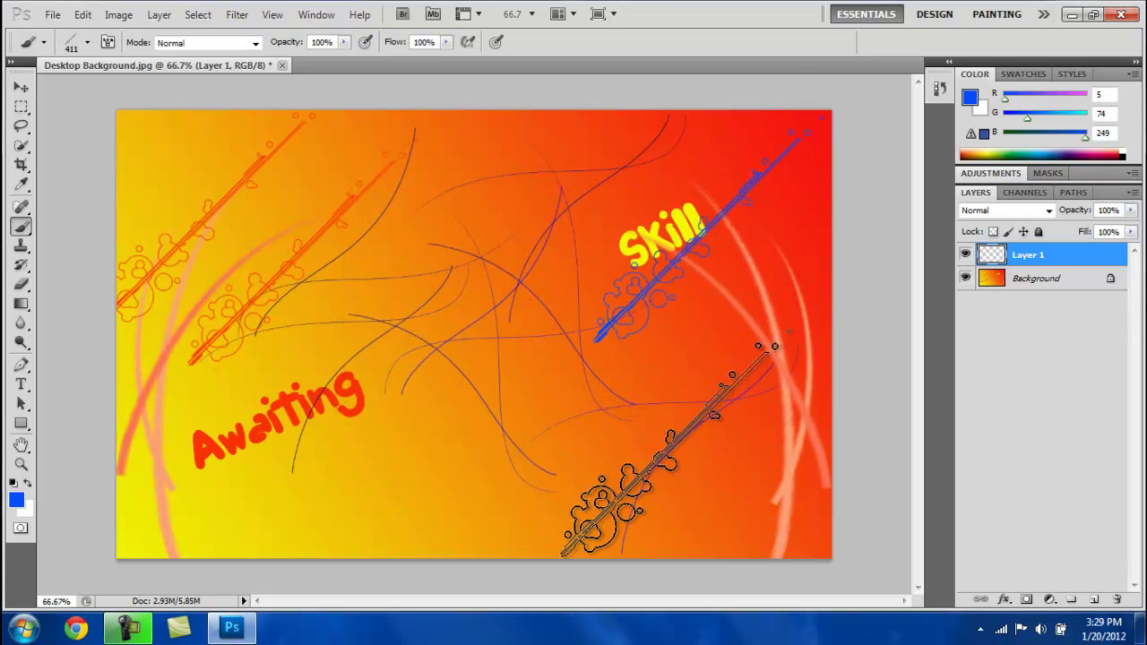
pyautogui.click(672, 414)
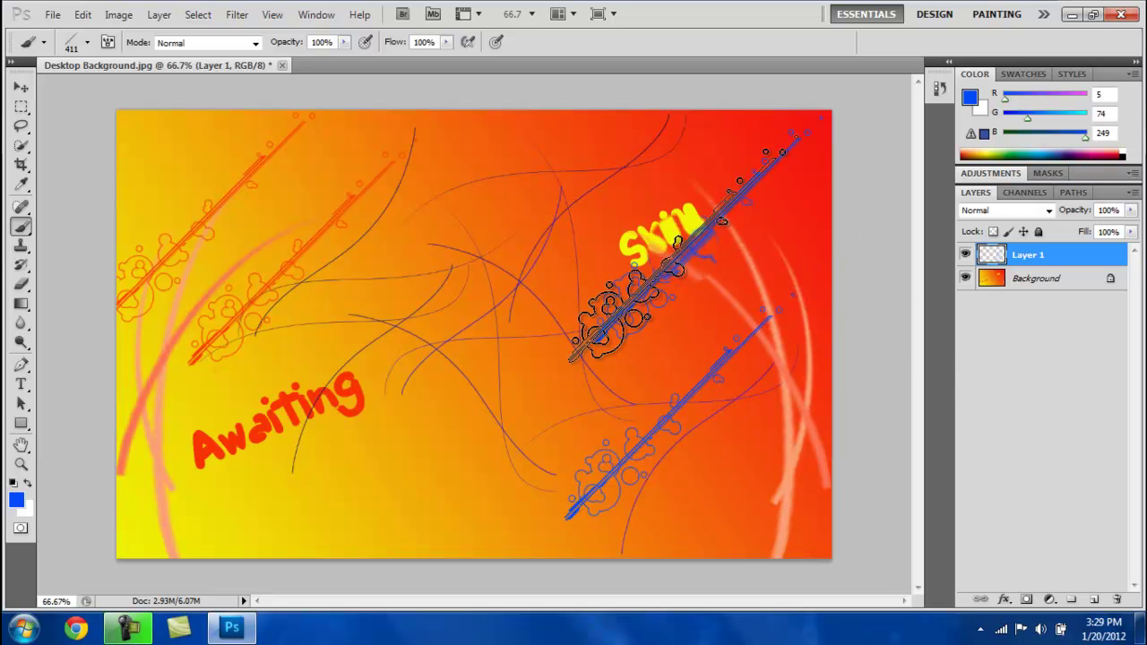
# Rotate Layer 1's artwork by 180° with Edit > Transform.
pyautogui.click(84, 16)
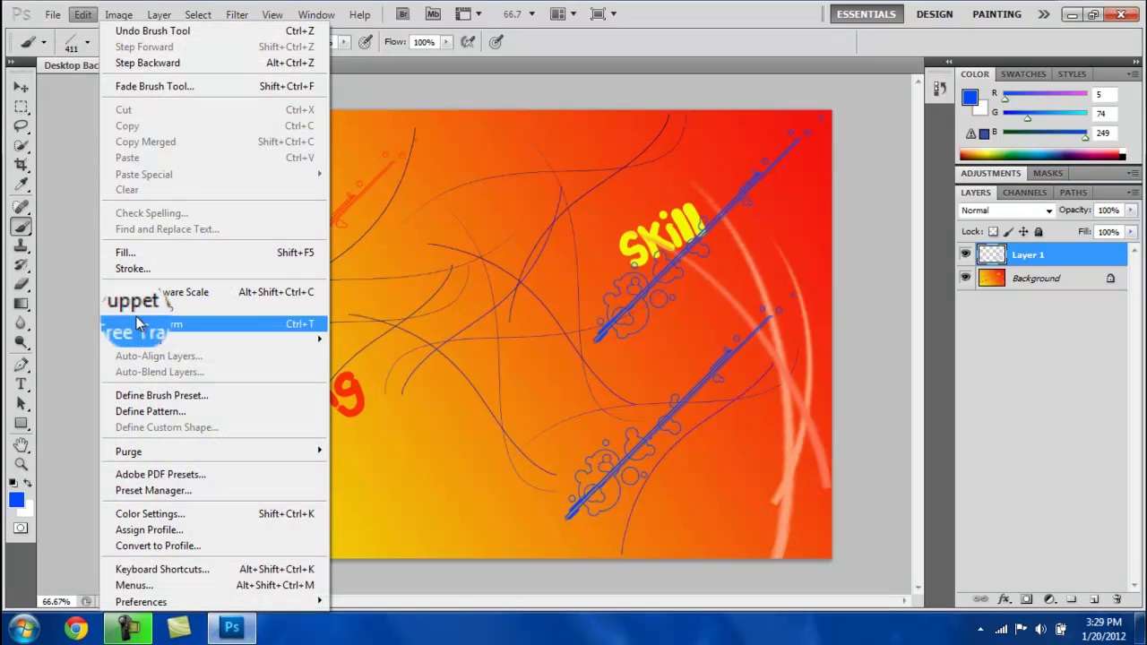
pyautogui.moveTo(139, 343)
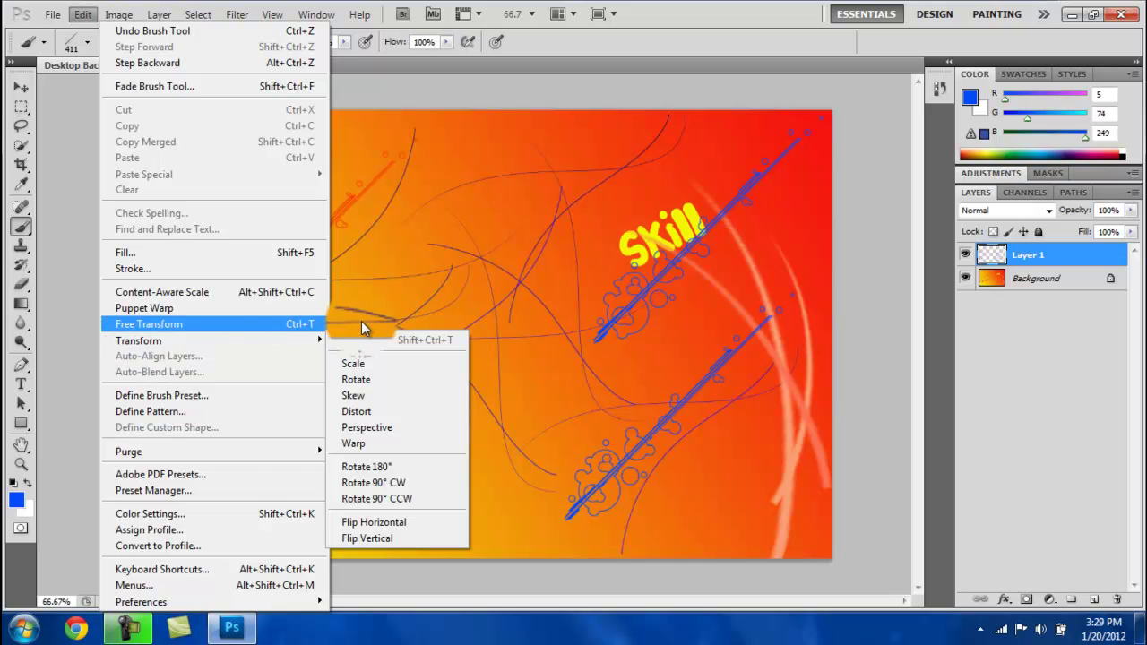
pyautogui.click(373, 472)
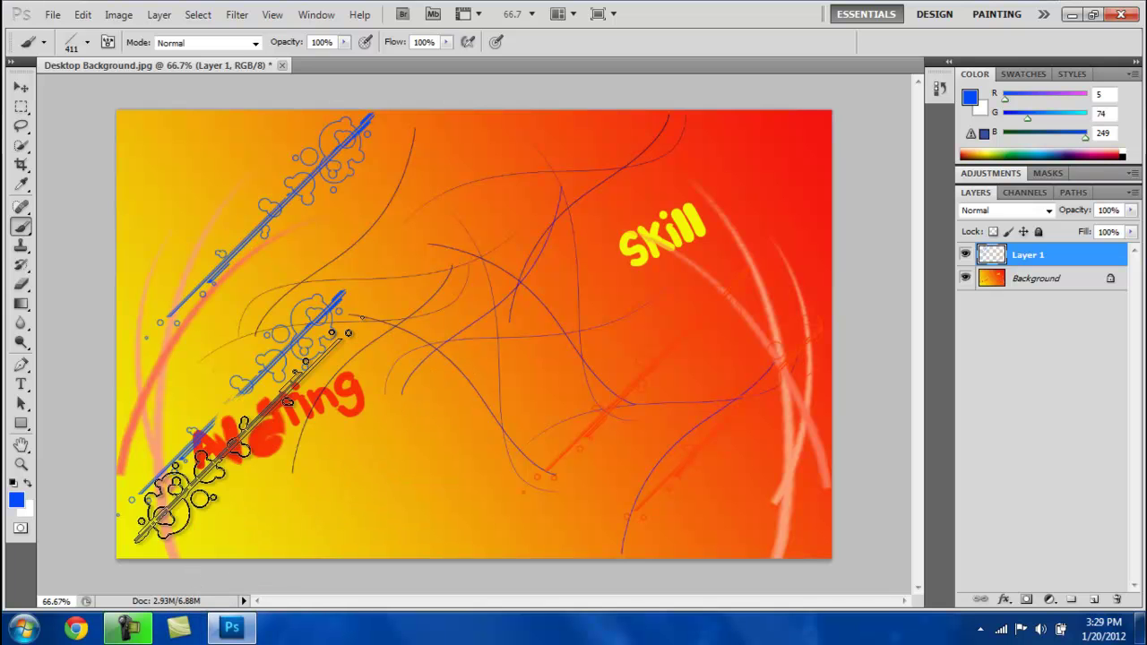
# Rotate Layer 1's artwork a further 90° clockwise.
pyautogui.click(82, 15)
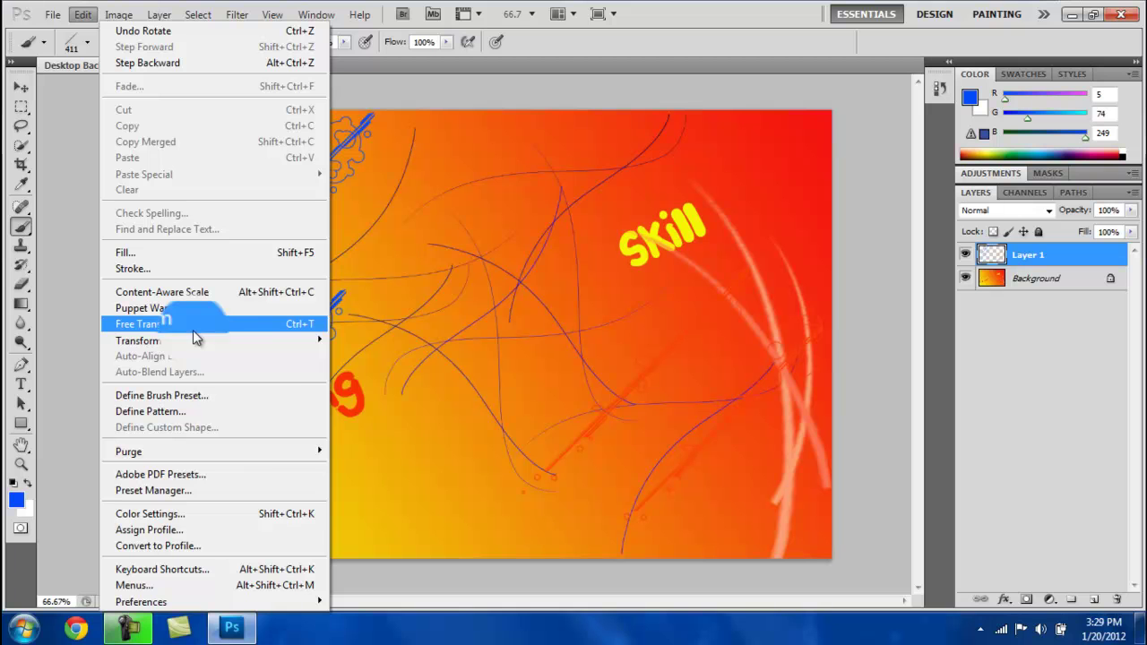
pyautogui.moveTo(193, 347)
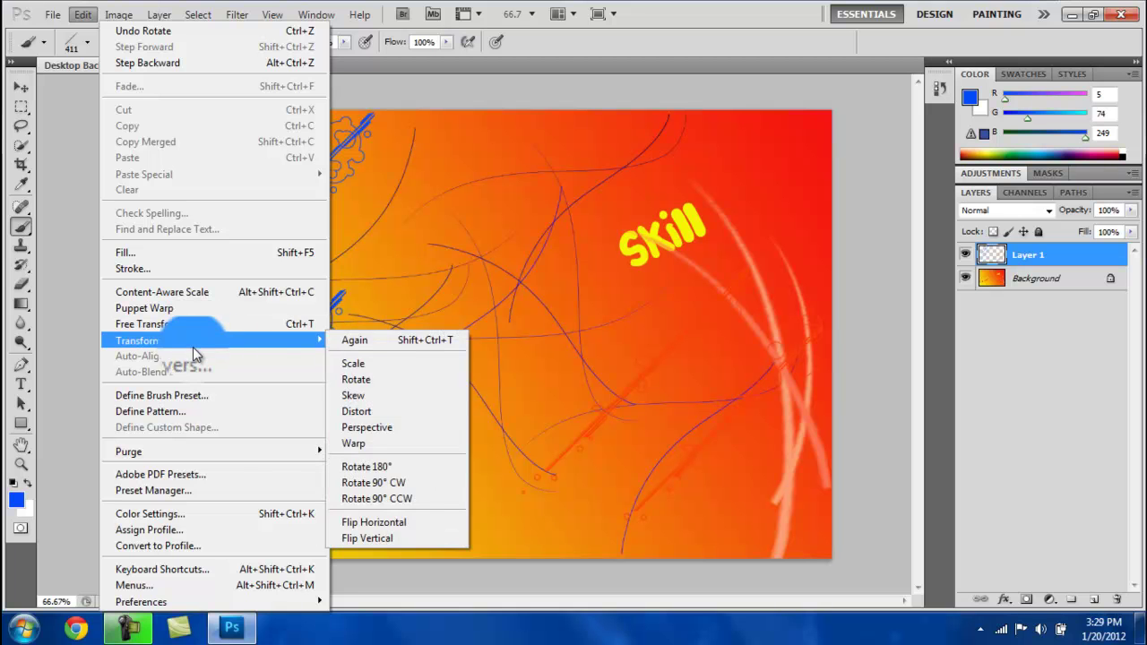
pyautogui.click(378, 498)
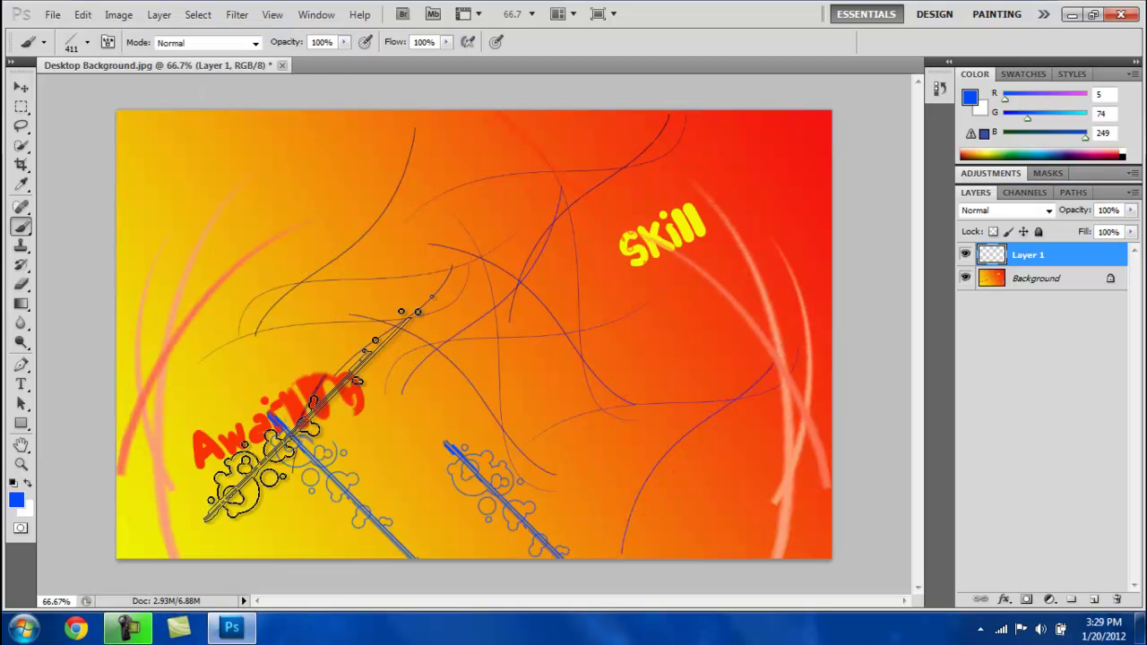
# Load the SS-sports.abr brush file into the Brush Preset picker.
pyautogui.click(88, 42)
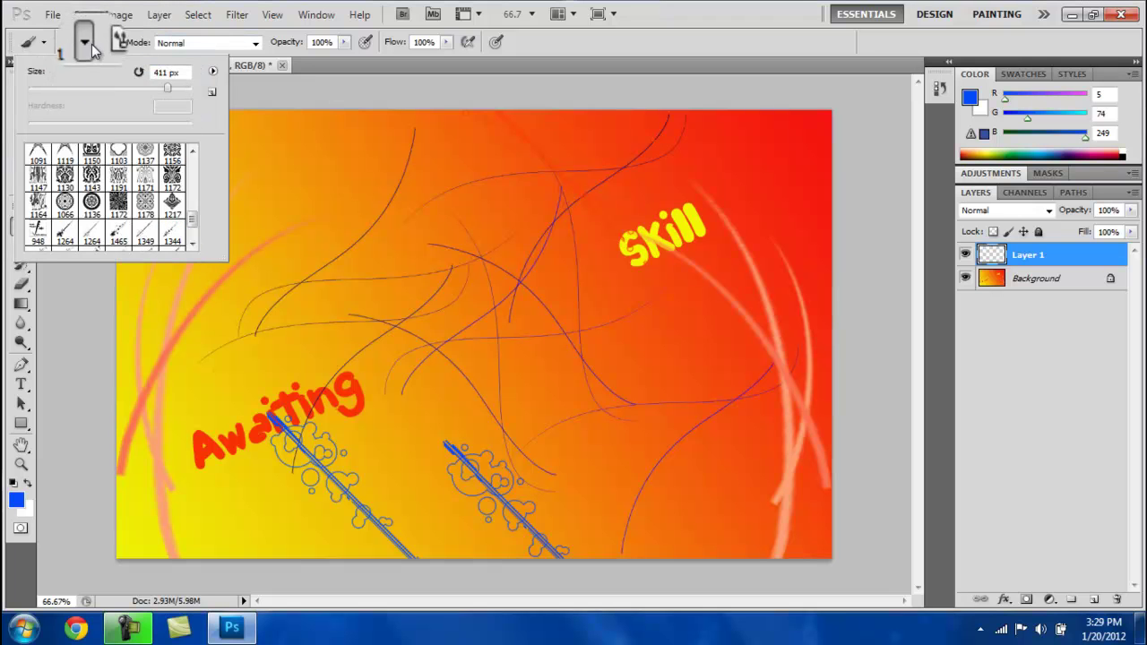
pyautogui.click(212, 70)
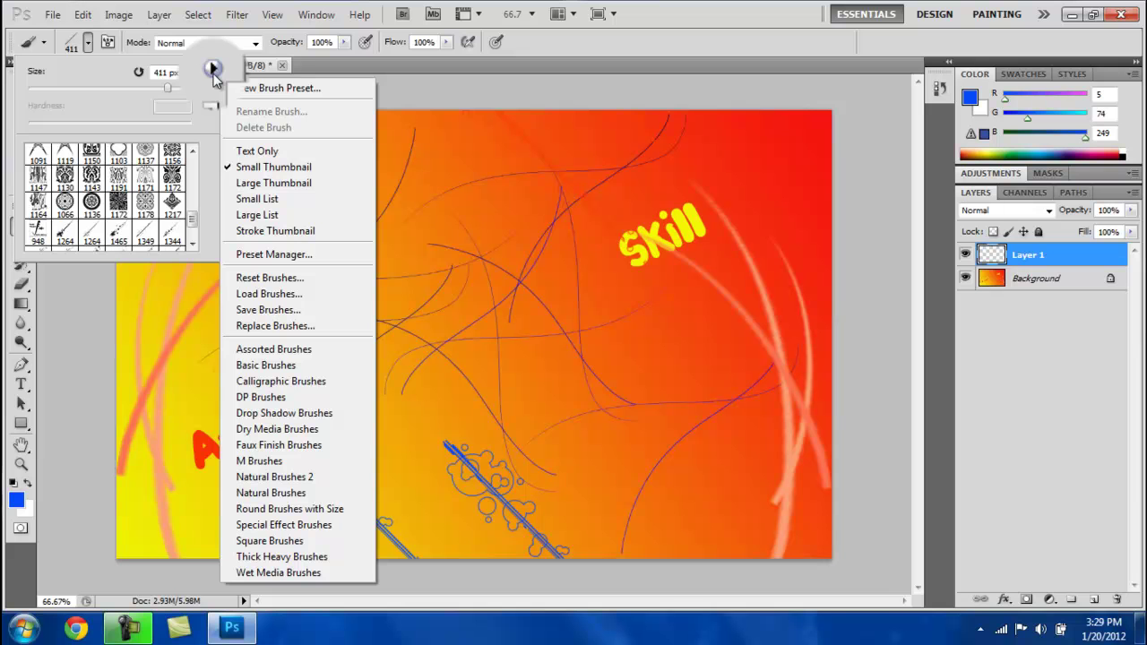
pyautogui.click(280, 295)
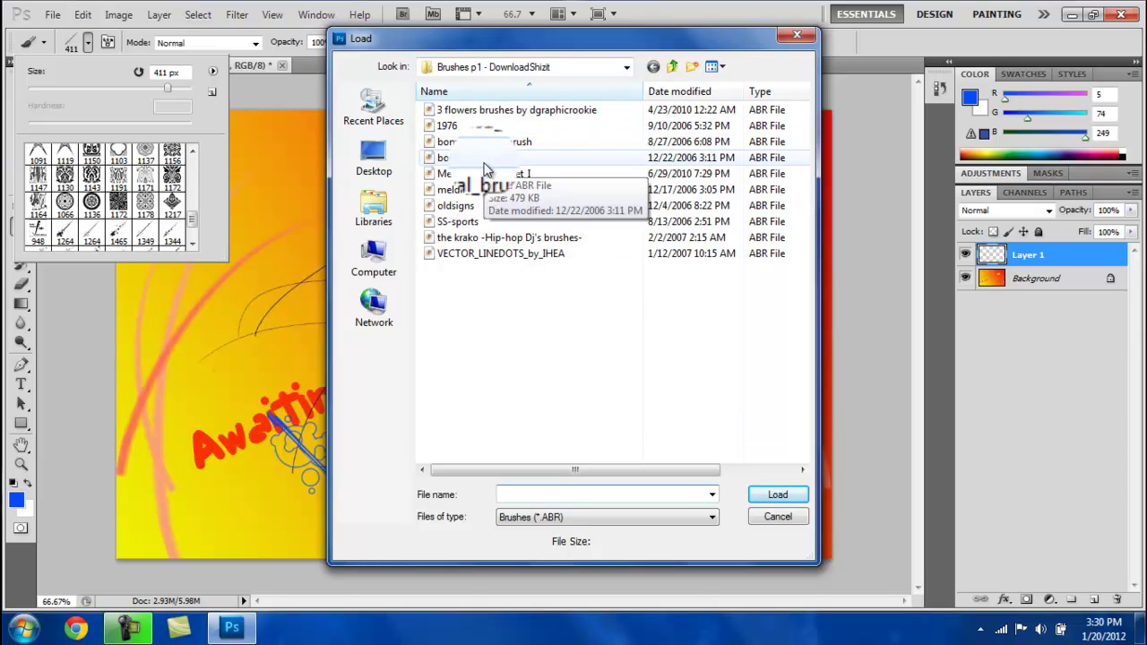
pyautogui.click(484, 223)
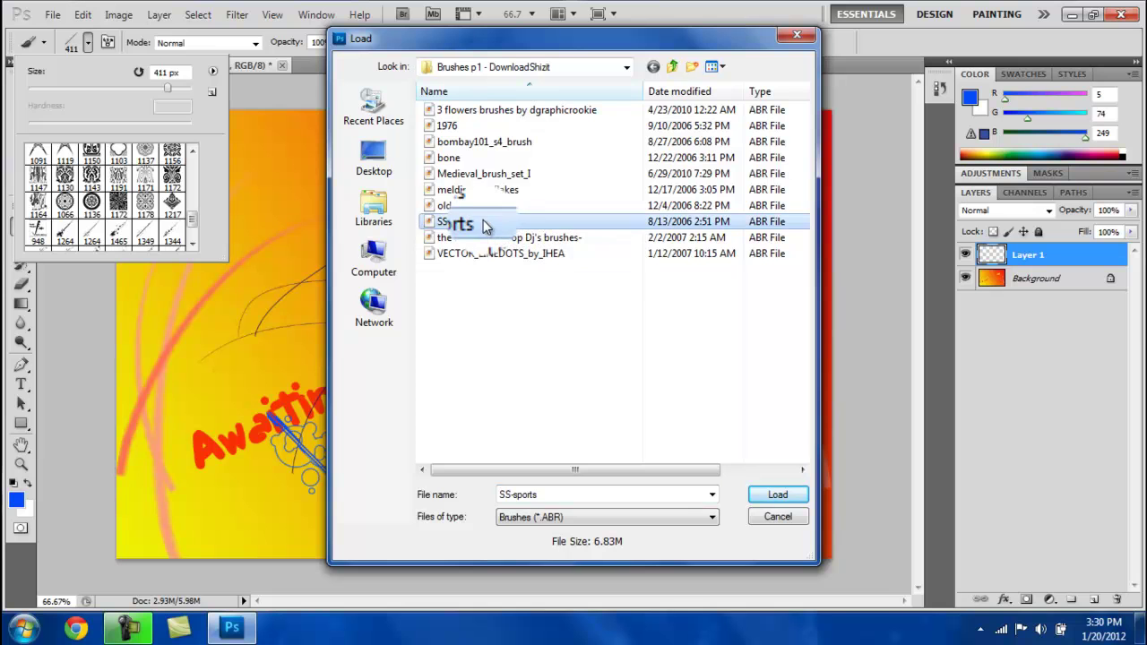
pyautogui.click(792, 500)
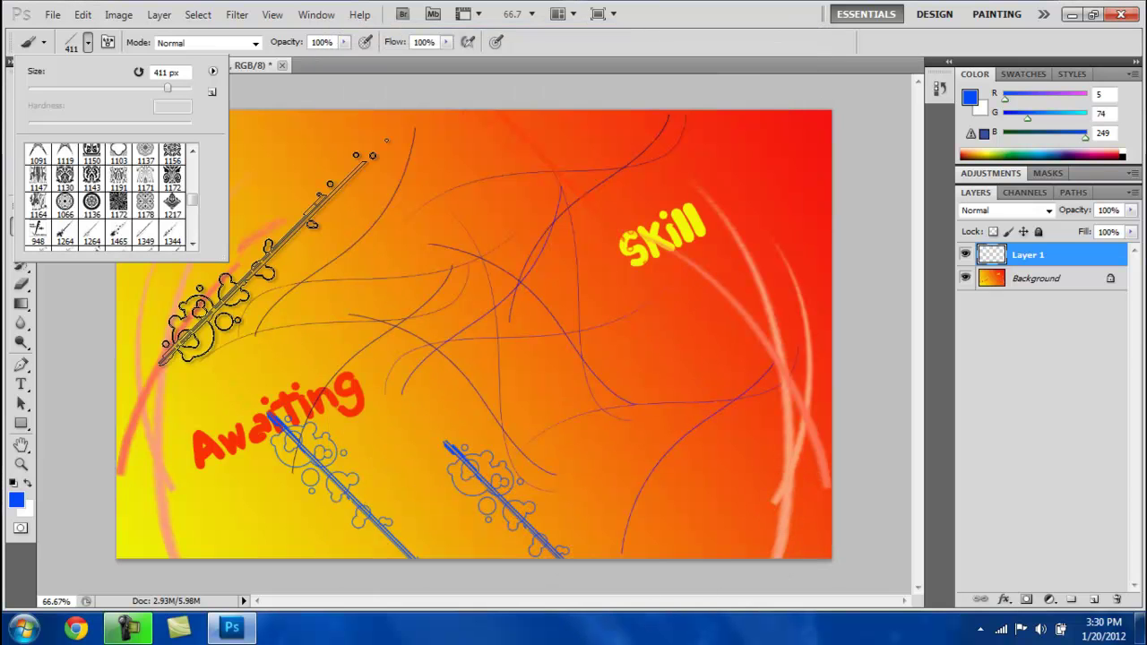
# Stamp two blue 592 px soccer balls at upper left and to the right.
pyautogui.moveTo(190, 201); pyautogui.dragTo(192, 225)
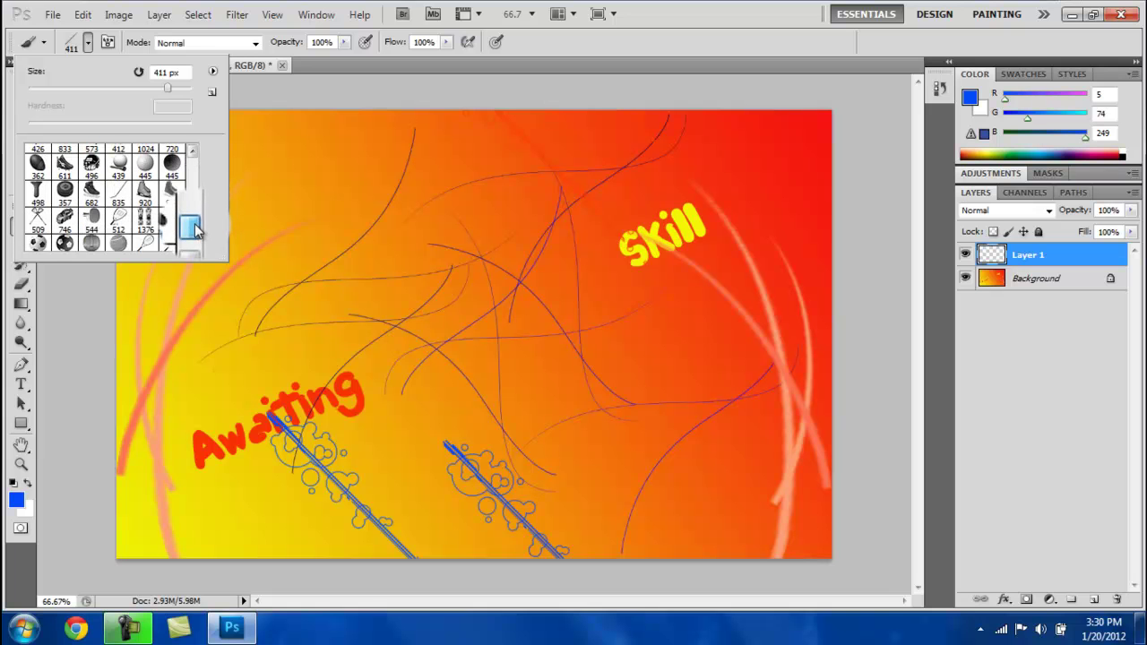
pyautogui.click(36, 242)
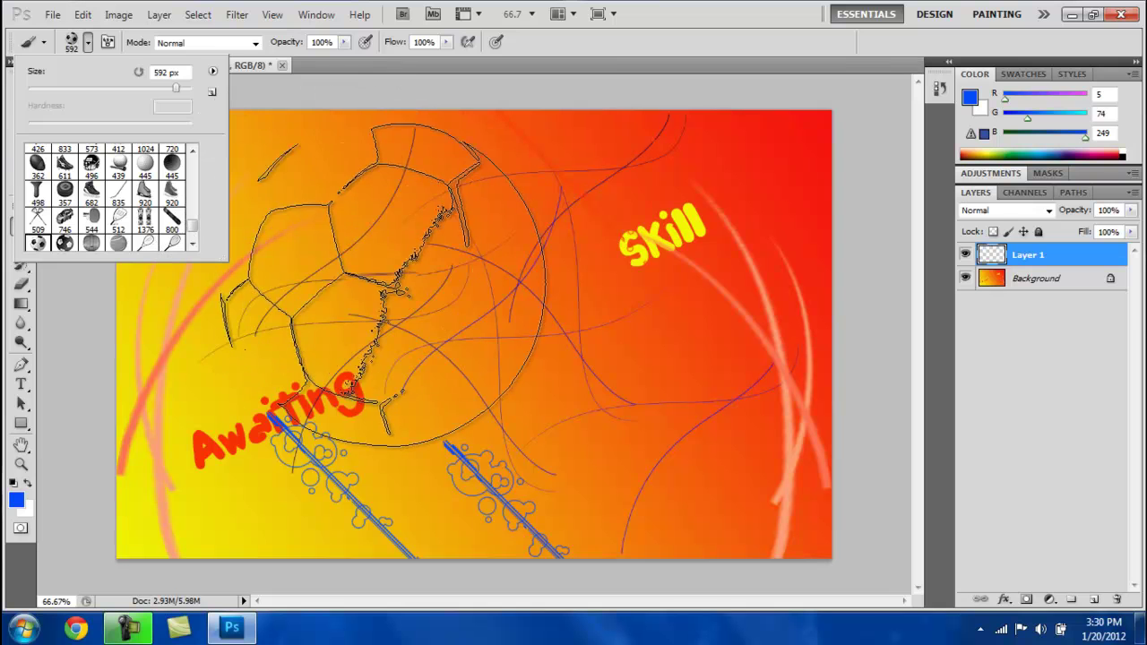
pyautogui.click(390, 288)
pyautogui.click(389, 288)
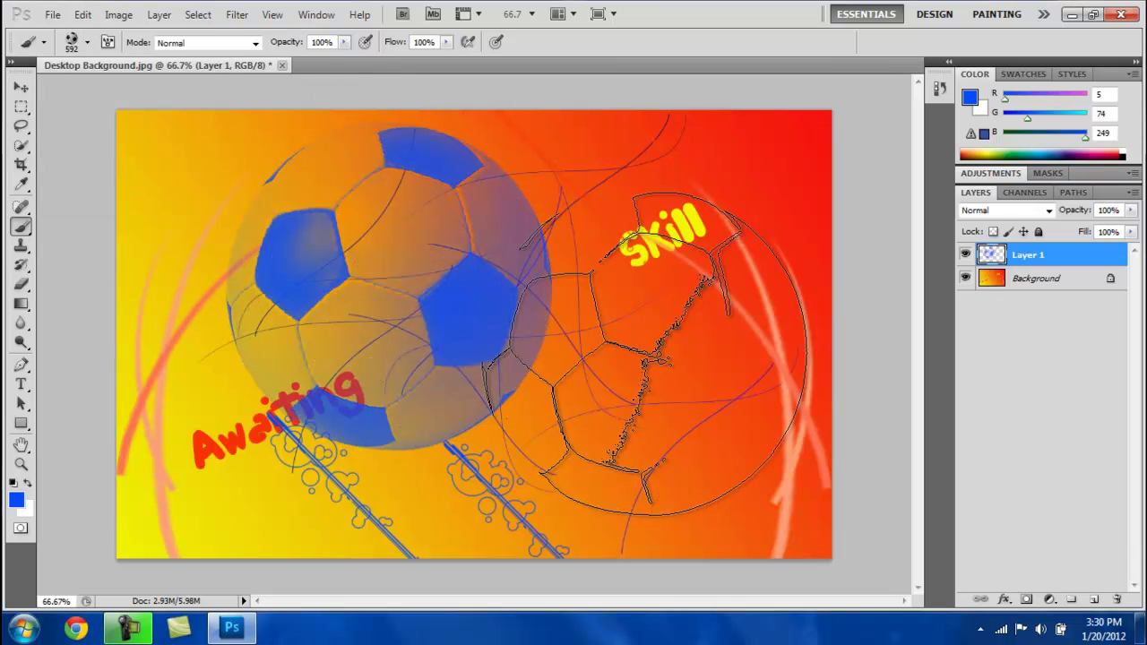
pyautogui.click(647, 355)
# Stamp three large 1067 px blue mechanical parts across the left, centre and lower right.
pyautogui.click(87, 42)
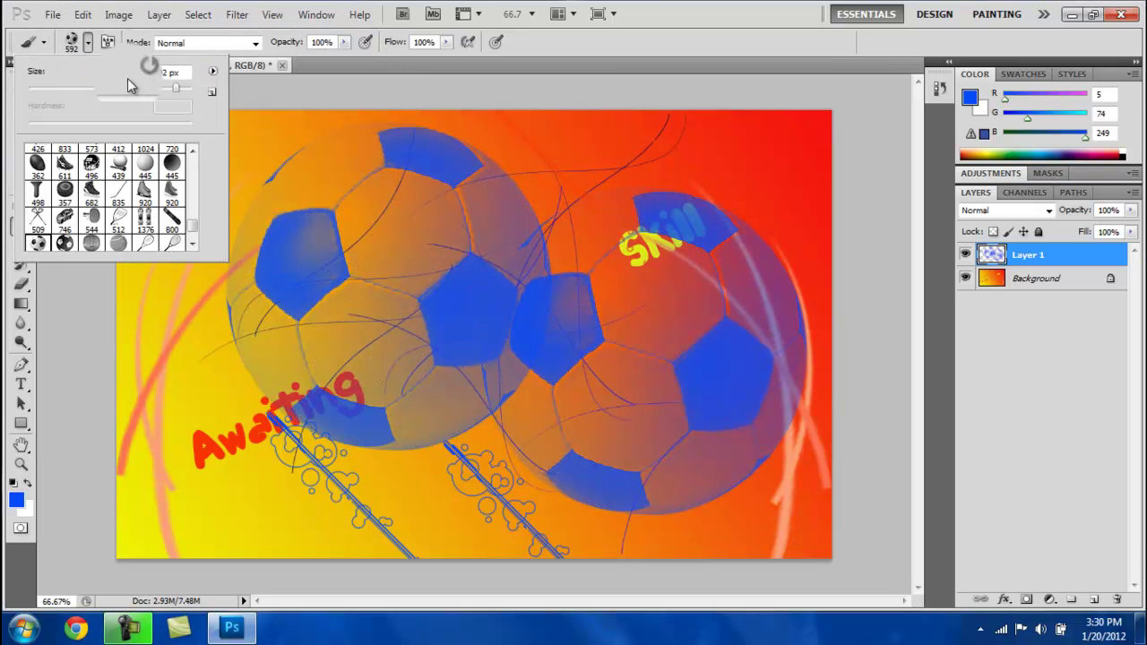
pyautogui.scroll(-2, 190, 231)
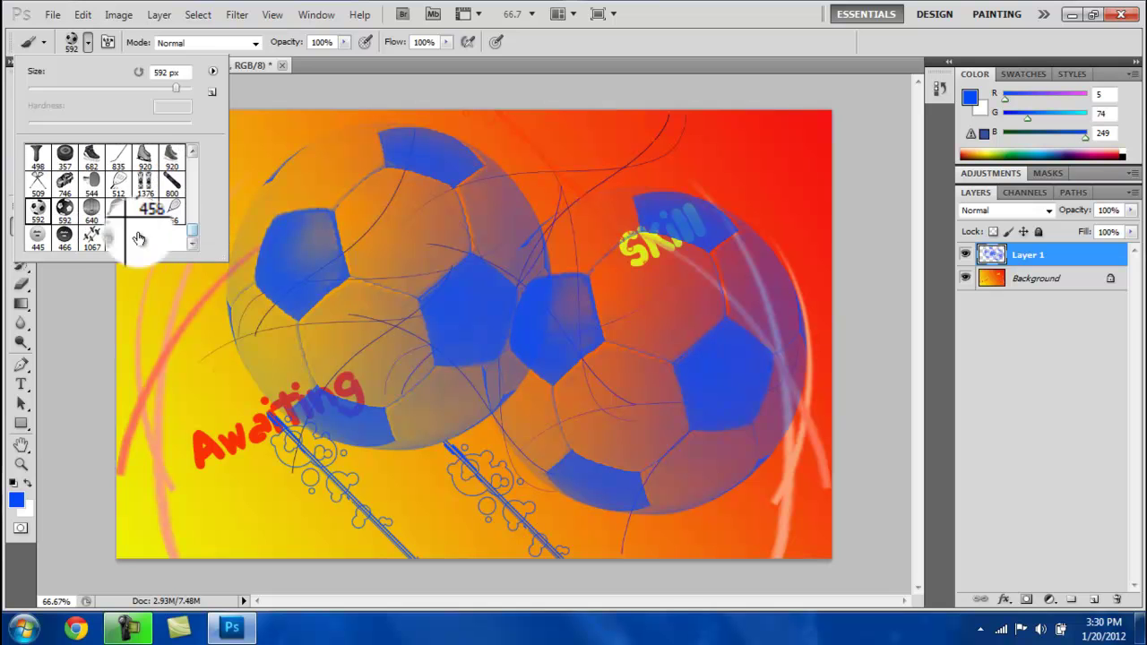
pyautogui.click(93, 238)
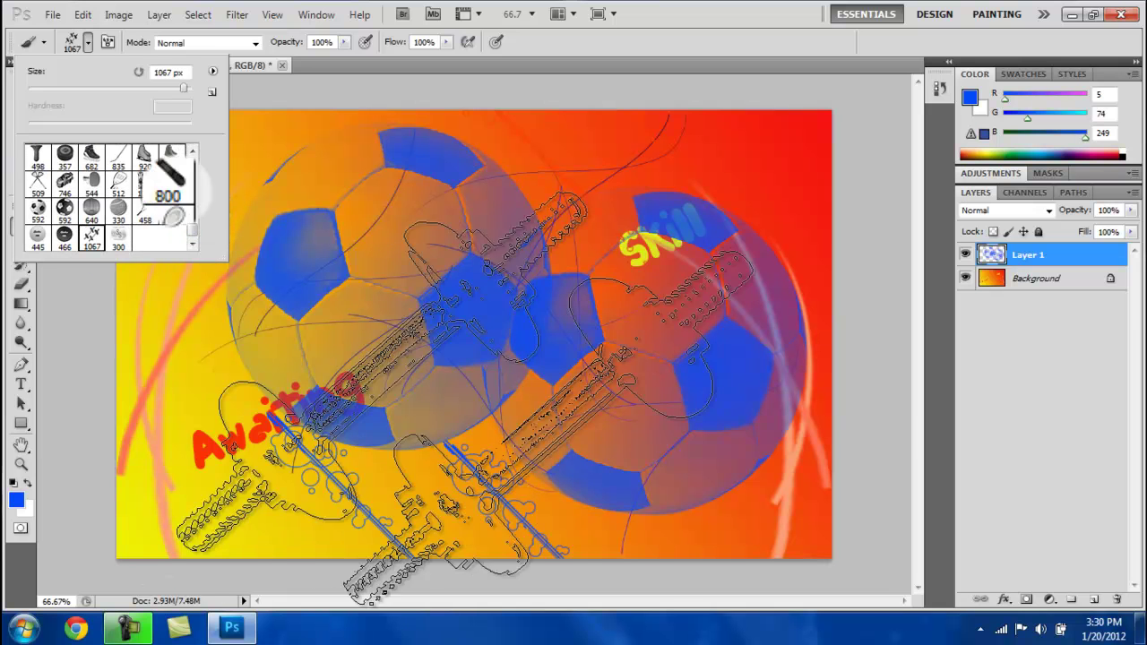
pyautogui.click(628, 502)
pyautogui.click(349, 345)
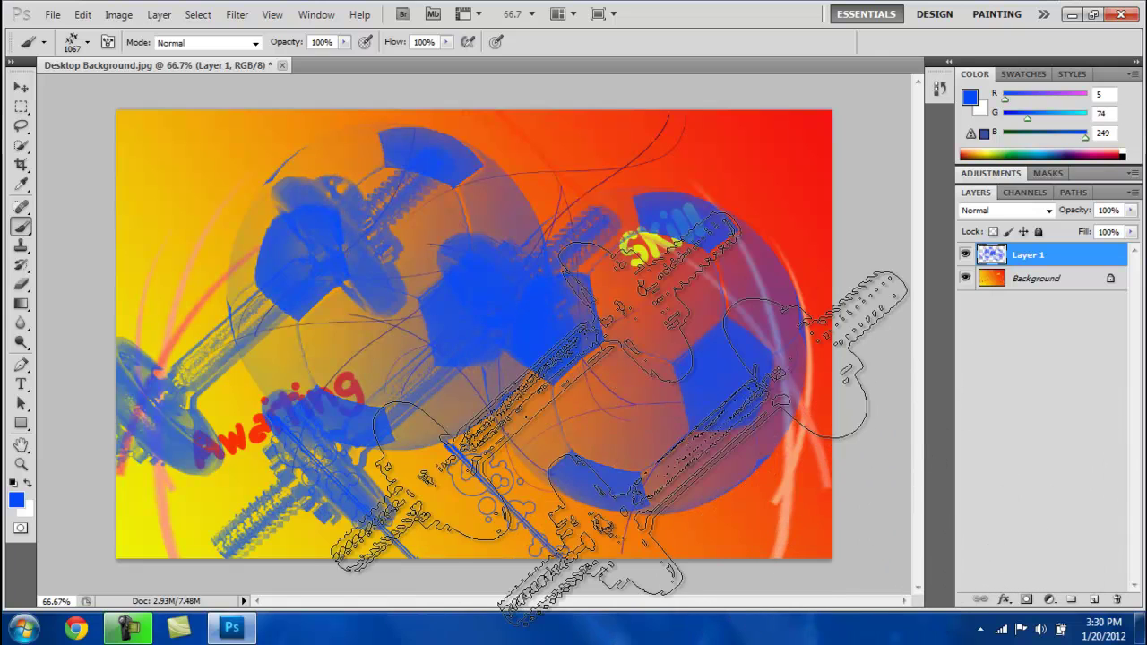
pyautogui.click(502, 336)
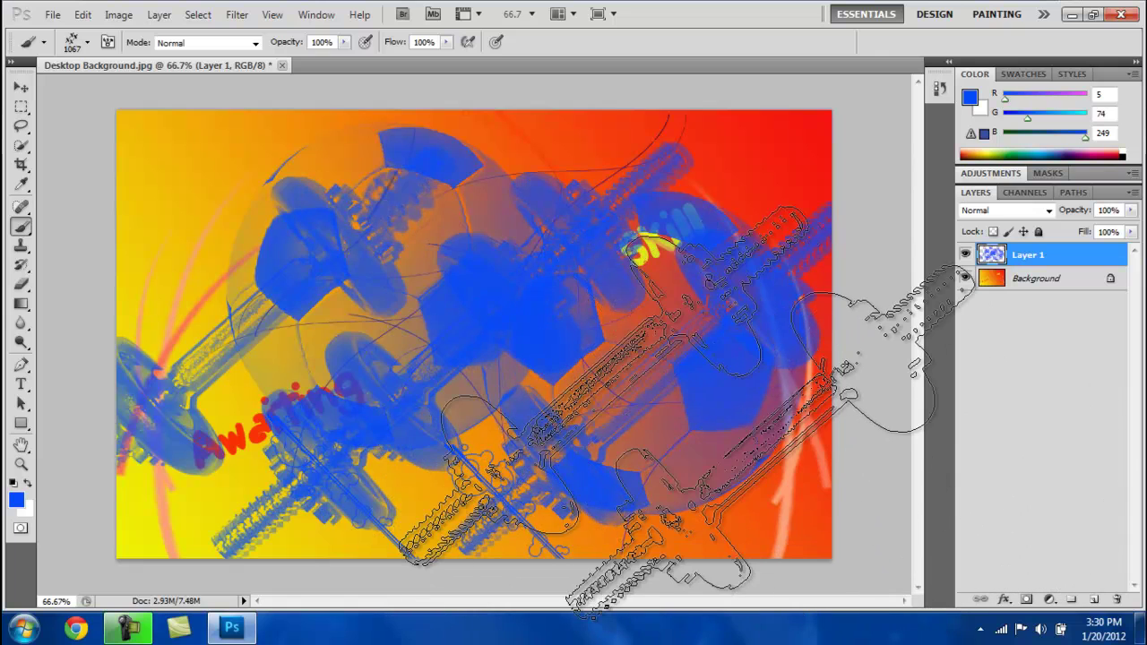
pyautogui.click(685, 412)
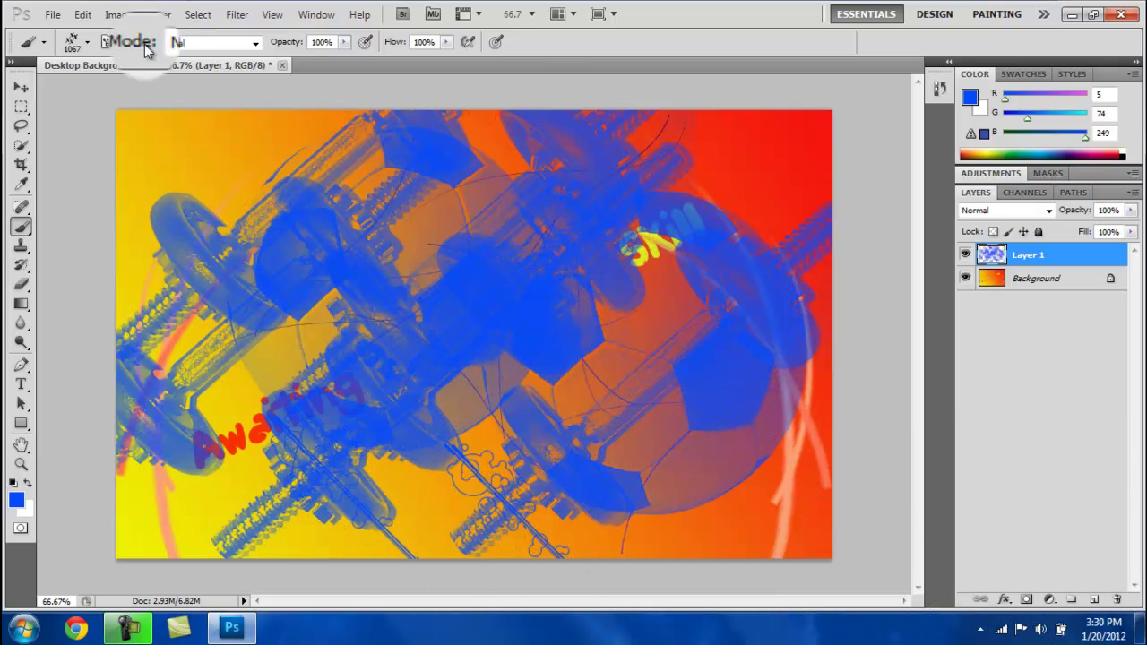
# Reduce the mechanical-part brush size to 339 px.
pyautogui.click(79, 42)
pyautogui.doubleClick(169, 72)
pyautogui.write('339')
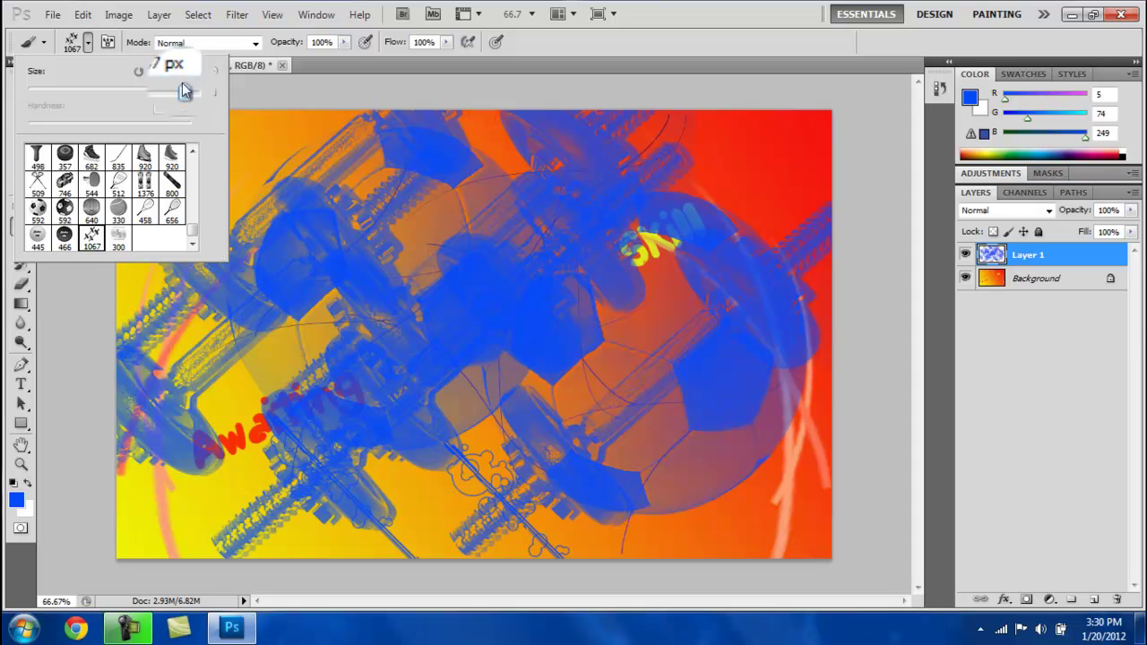
pyautogui.press('Return')
pyautogui.click(269, 350)
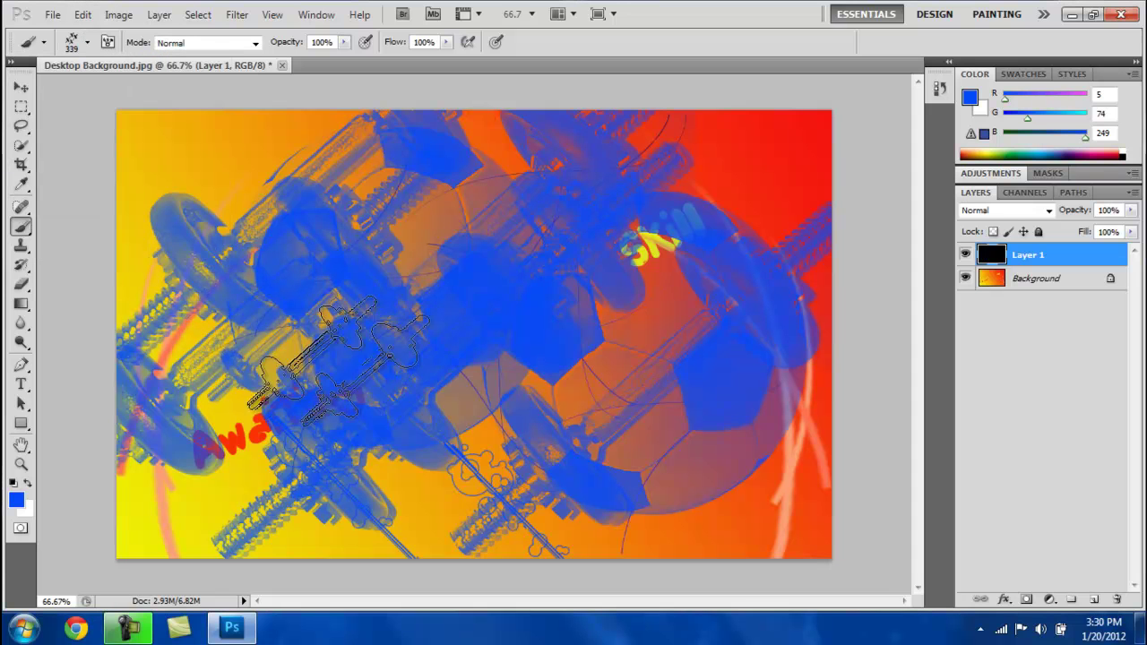
# Scatter small blue mechanical parts toward the lower right, upper left, lower middle and lower left.
pyautogui.moveTo(487, 452)
pyautogui.mouseDown()
pyautogui.moveTo(489, 425)
pyautogui.moveTo(672, 488)
pyautogui.moveTo(722, 479)
pyautogui.mouseUp()
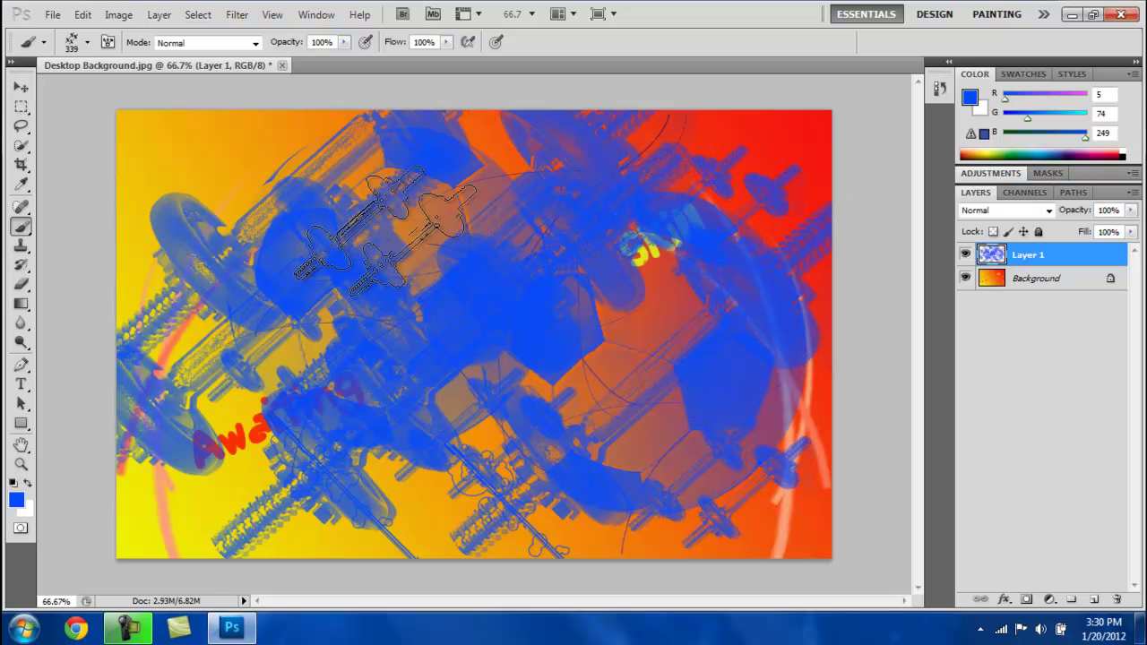
pyautogui.click(199, 157)
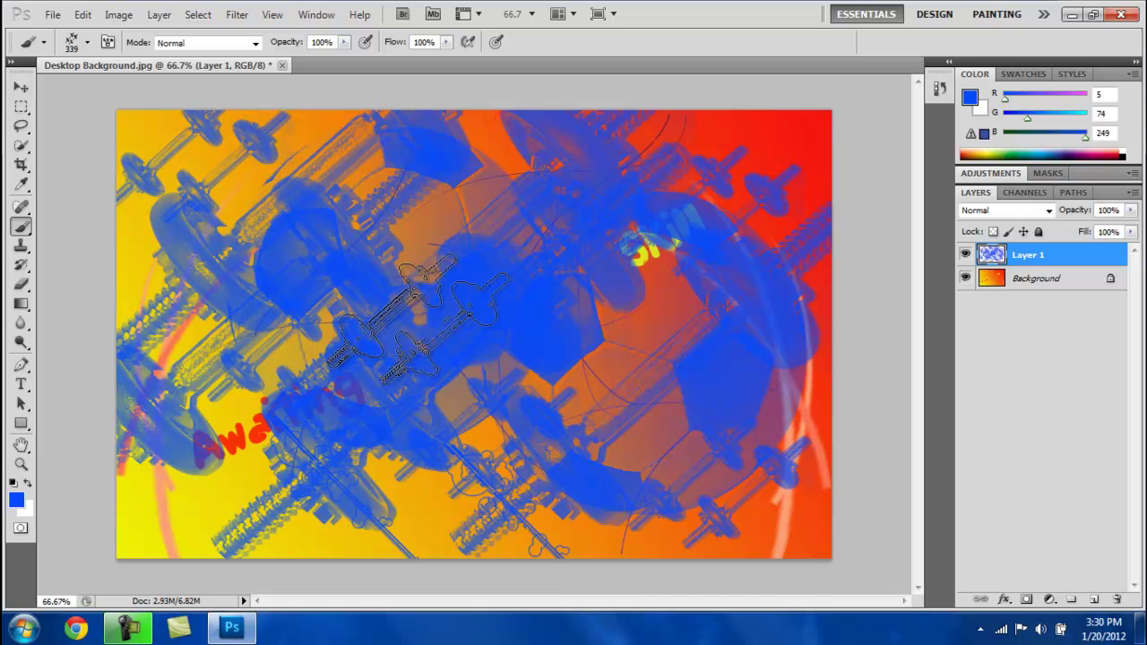
pyautogui.click(478, 506)
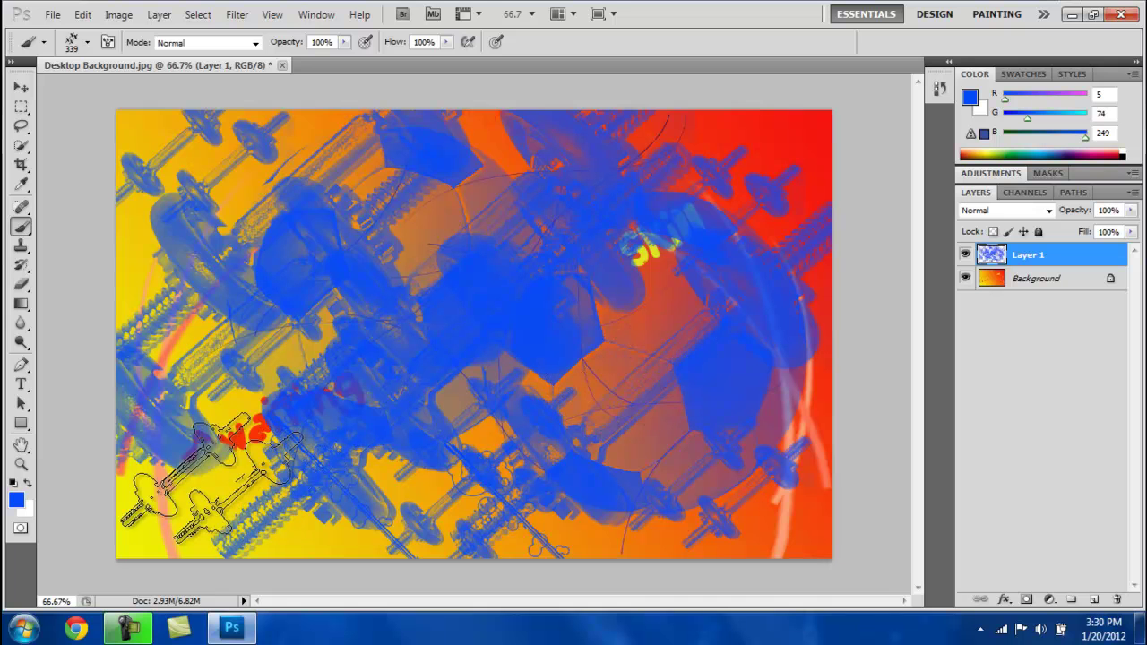
pyautogui.click(213, 477)
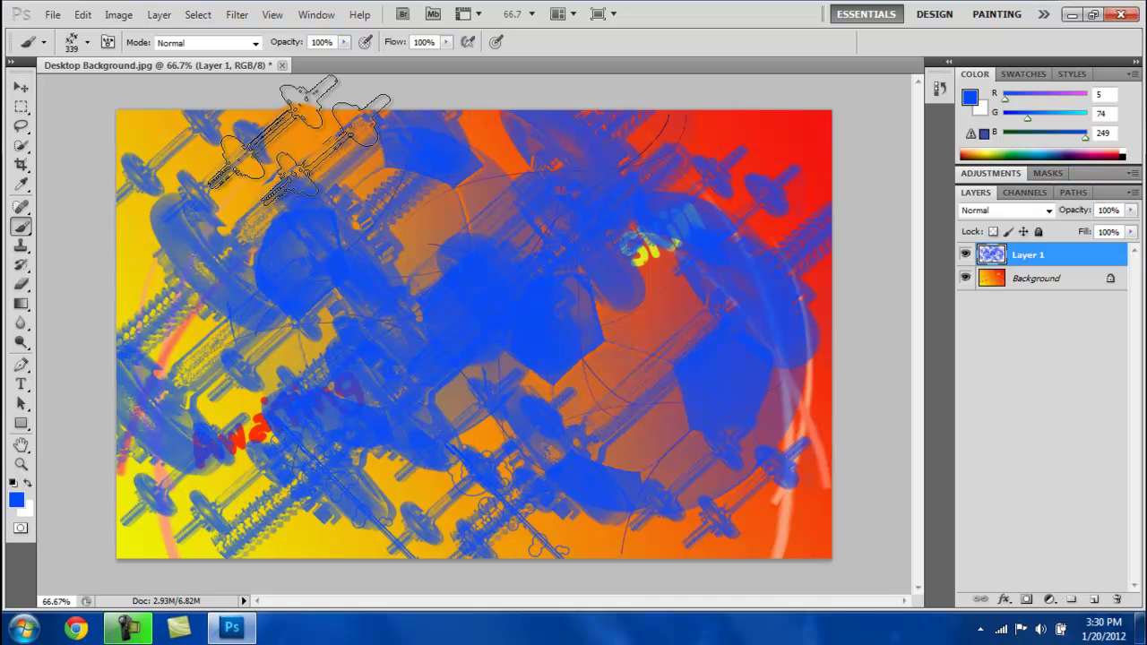